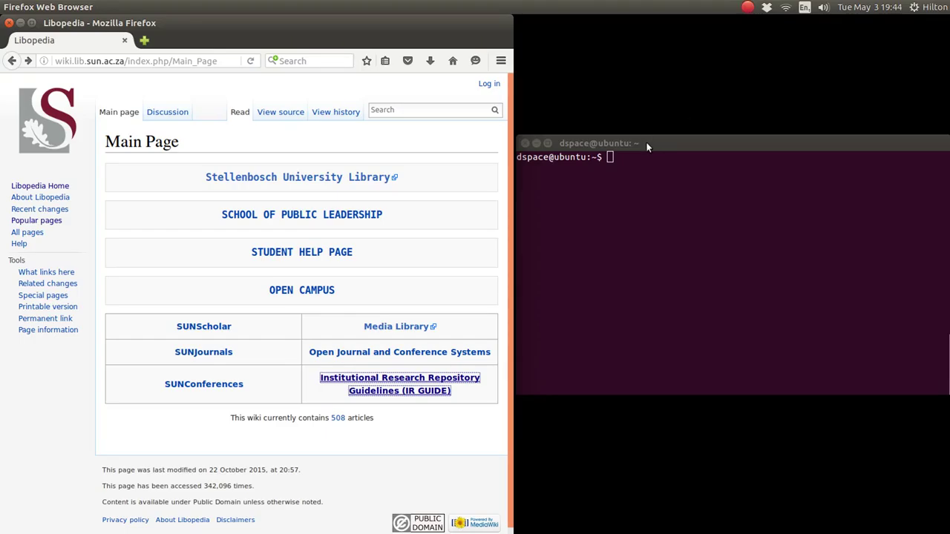
# Return to the Libopedia wiki and open the Institutional Research Repository Guidelines page
pyautogui.click(646, 146)
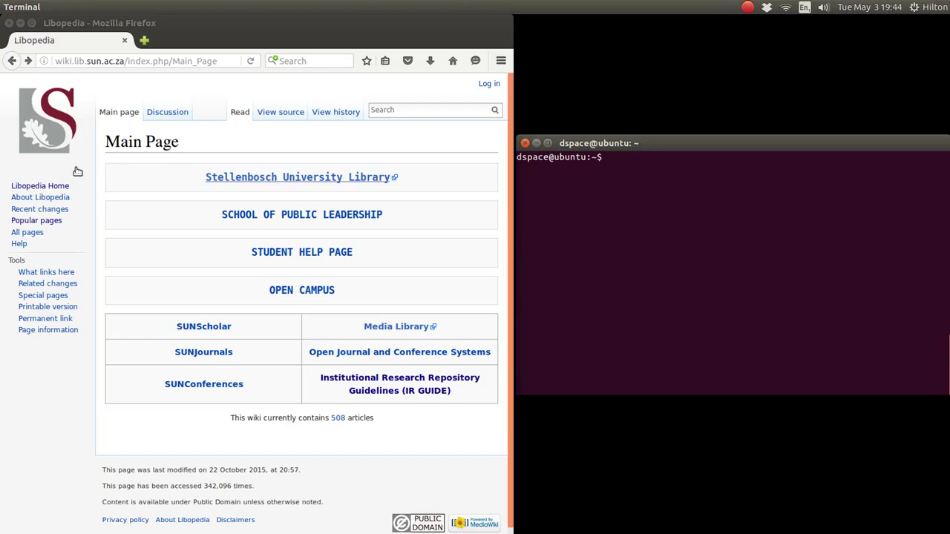
pyautogui.click(144, 205)
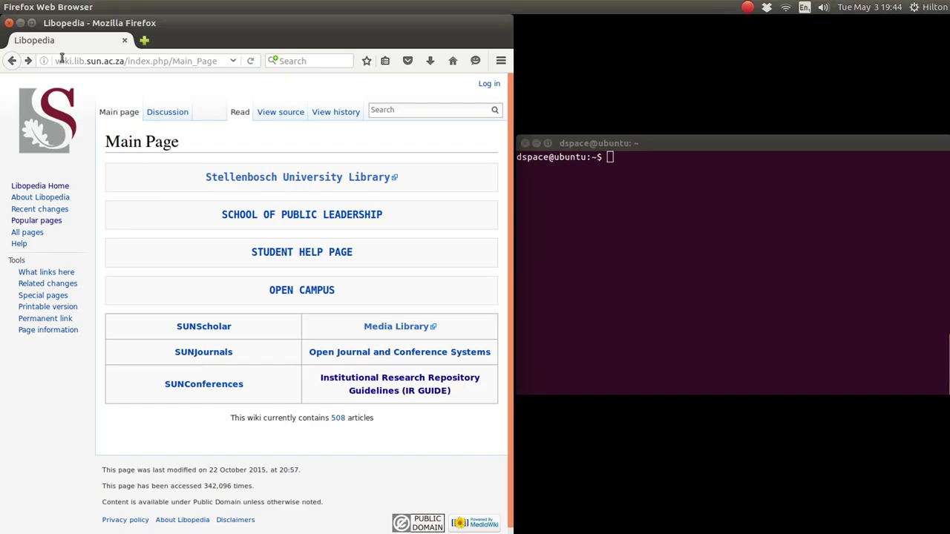
pyautogui.moveTo(122, 61); pyautogui.dragTo(46, 64)
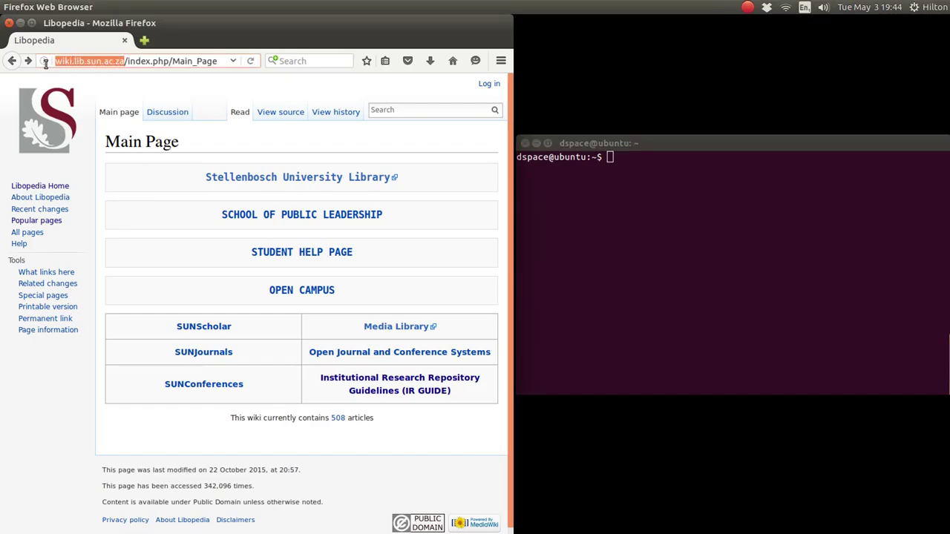
pyautogui.click(376, 384)
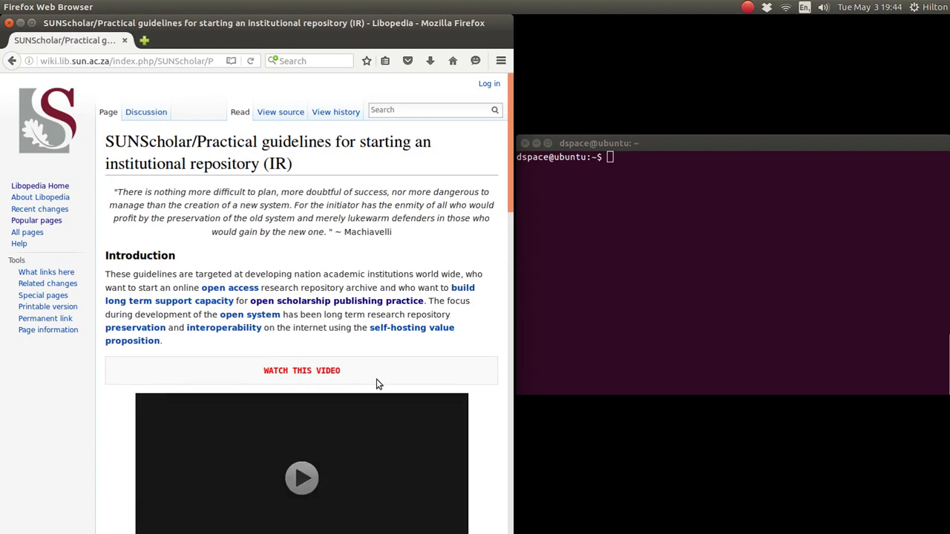
pyautogui.scroll(-4, 377, 384)
pyautogui.scroll(-3, 107, 436)
pyautogui.scroll(-5, 108, 438)
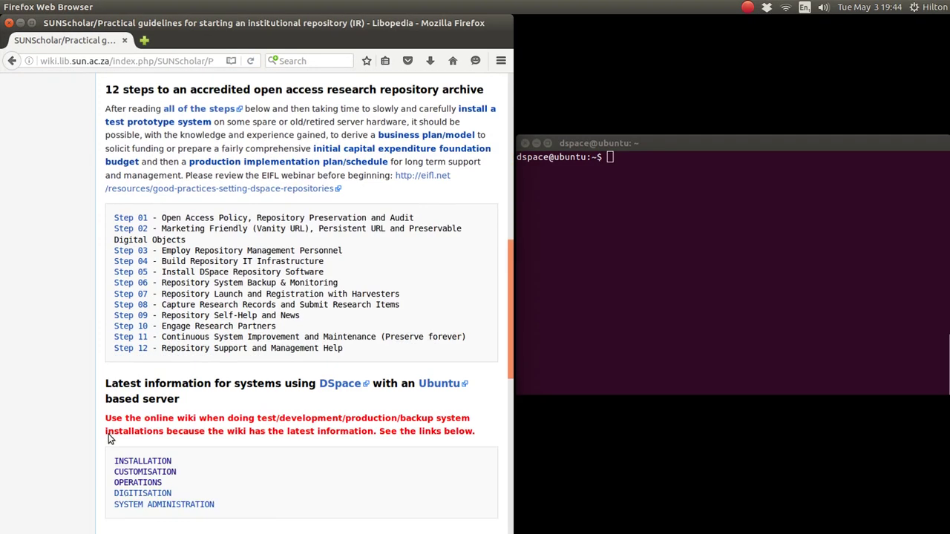
# Go to the CUSTOMISATION page and open the Researcher Identification (ORCID Server) article
pyautogui.click(141, 307)
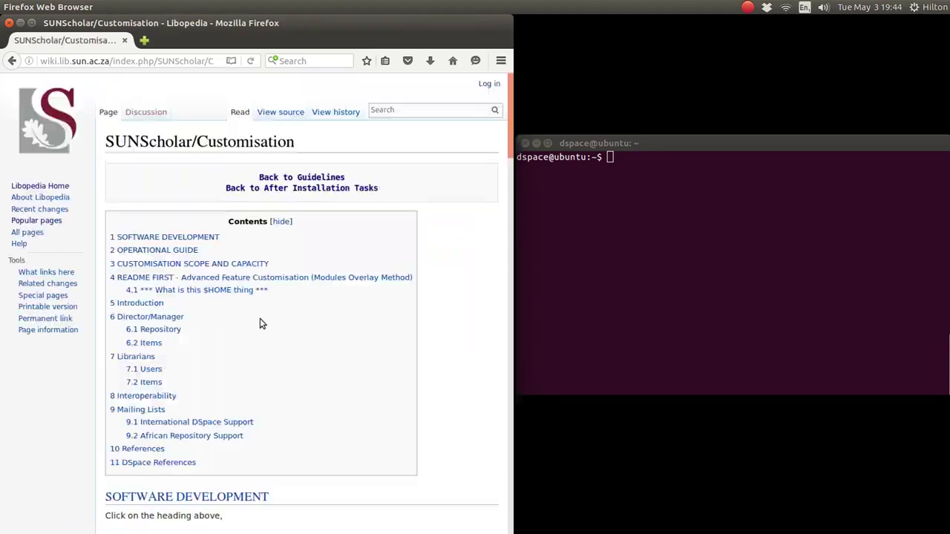
pyautogui.scroll(-7, 385, 331)
pyautogui.scroll(-15, 386, 331)
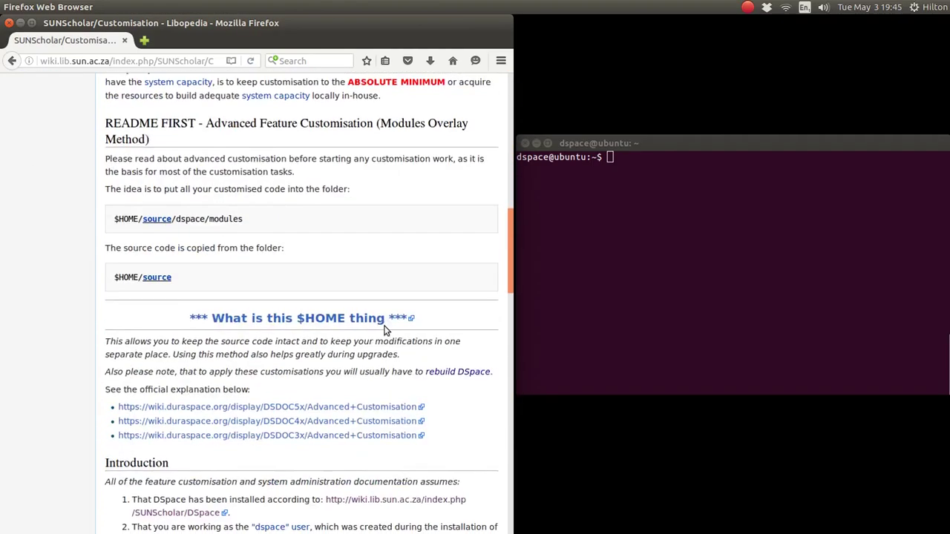
pyautogui.scroll(-3, 385, 331)
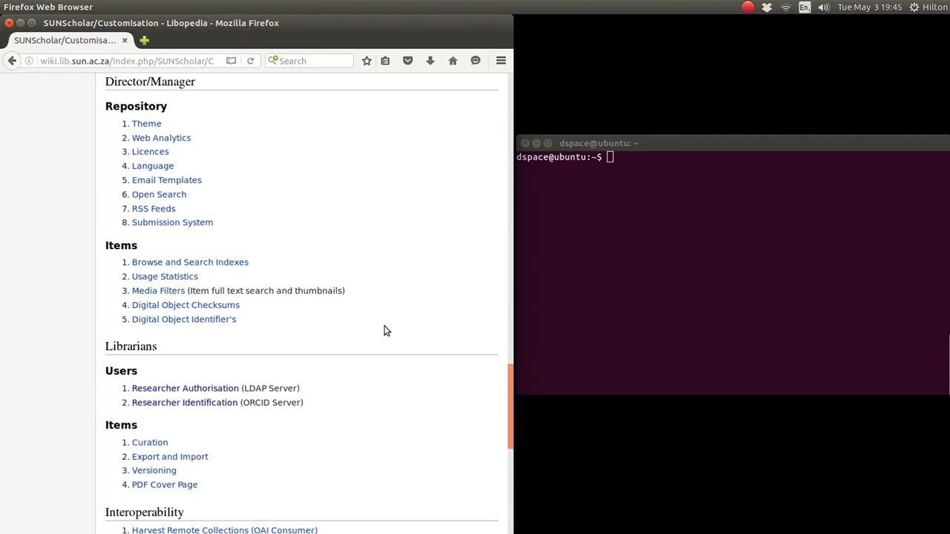
pyautogui.moveTo(307, 339); pyautogui.dragTo(137, 339)
pyautogui.click(138, 340)
pyautogui.click(174, 337)
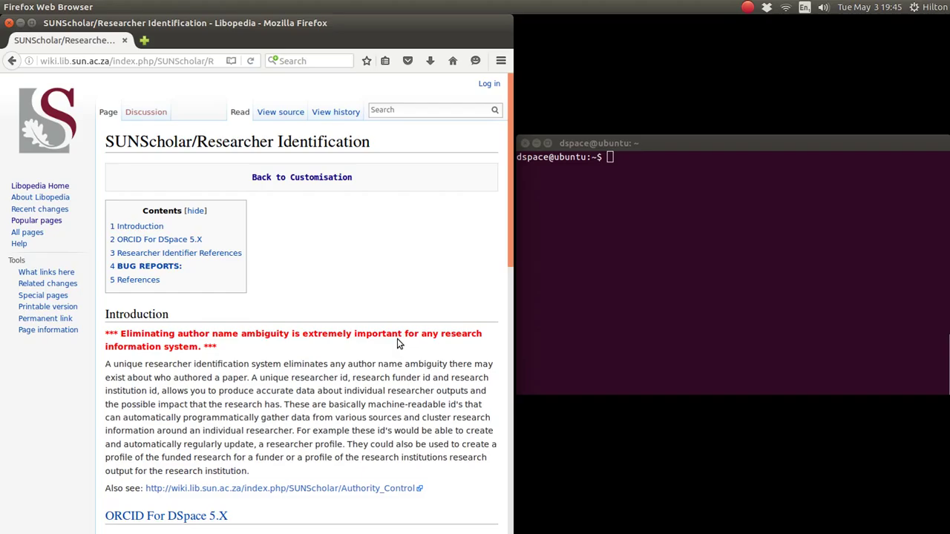
pyautogui.scroll(-4, 397, 340)
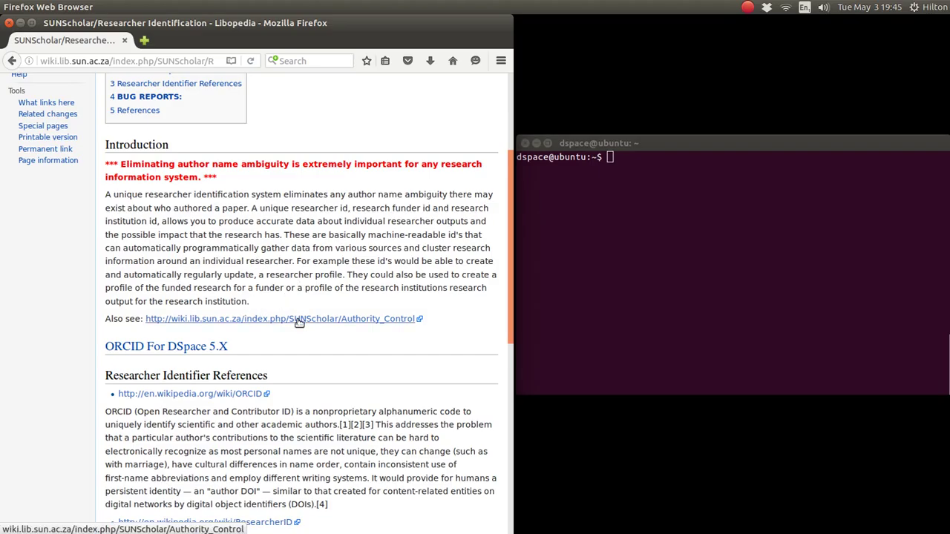
pyautogui.scroll(-4, 84, 334)
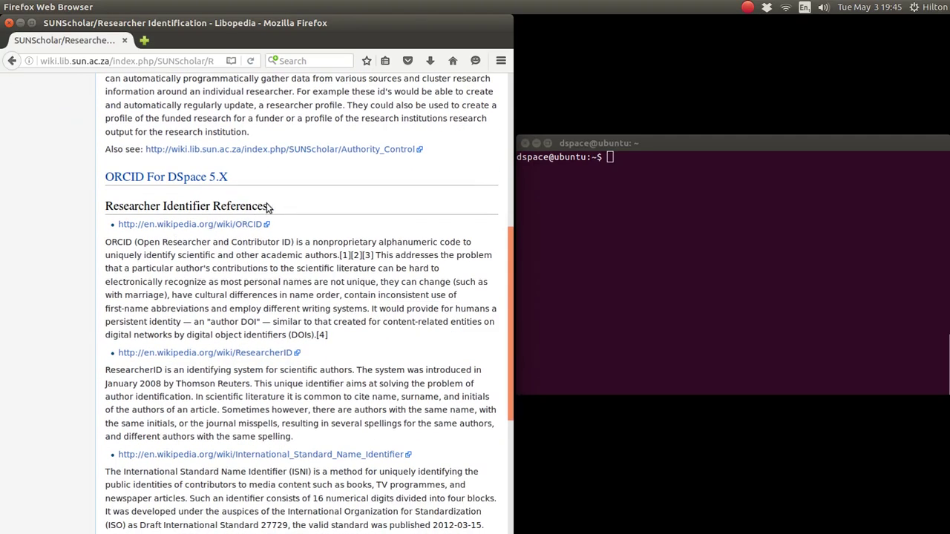
pyautogui.moveTo(268, 208); pyautogui.dragTo(97, 213)
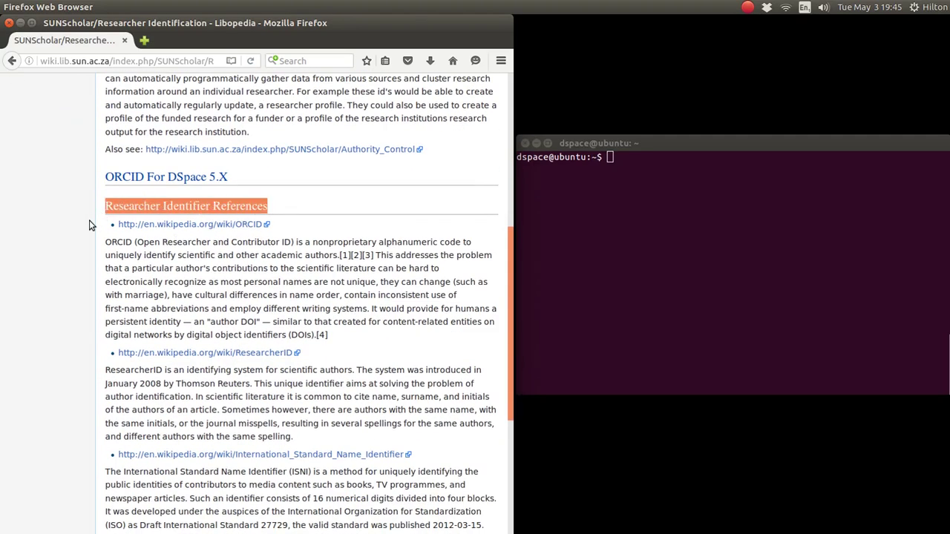
pyautogui.scroll(-2, 89, 225)
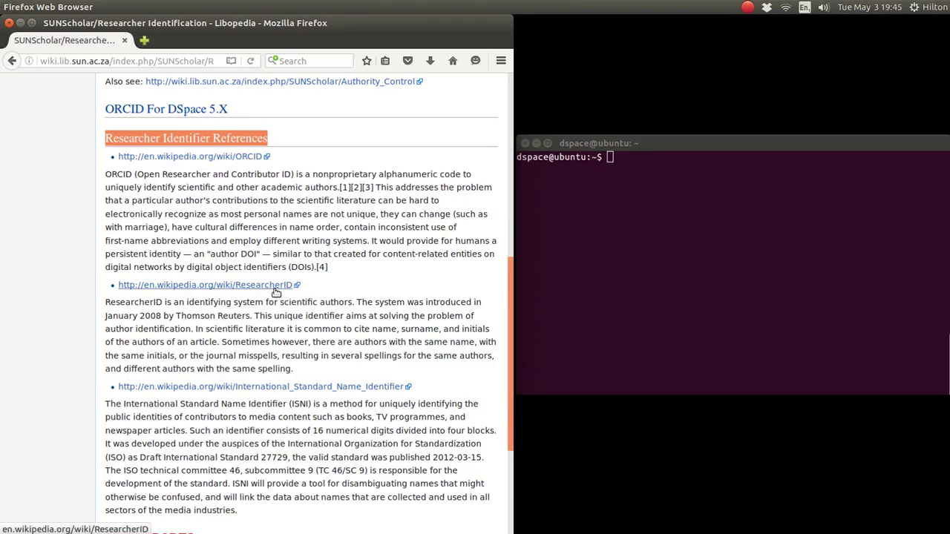
pyautogui.scroll(-4, 55, 323)
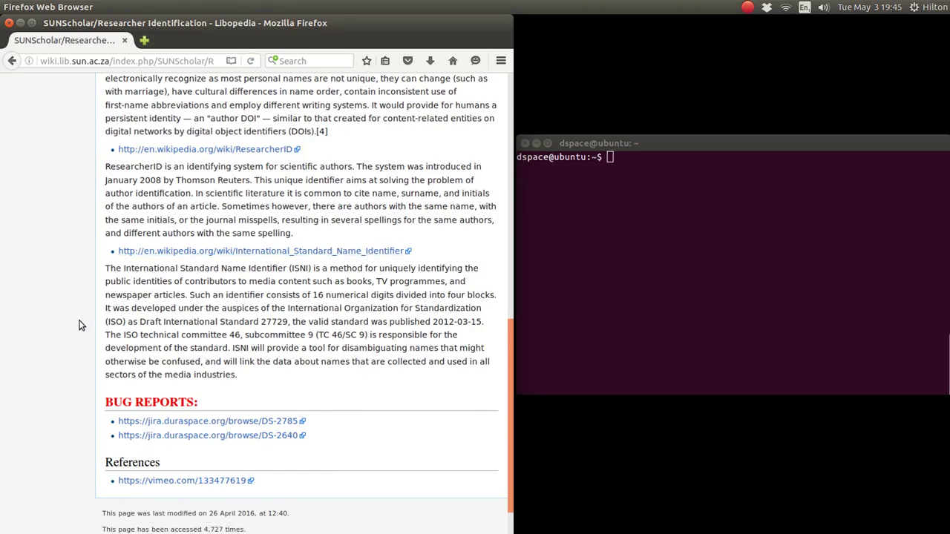
pyautogui.scroll(-2, 81, 325)
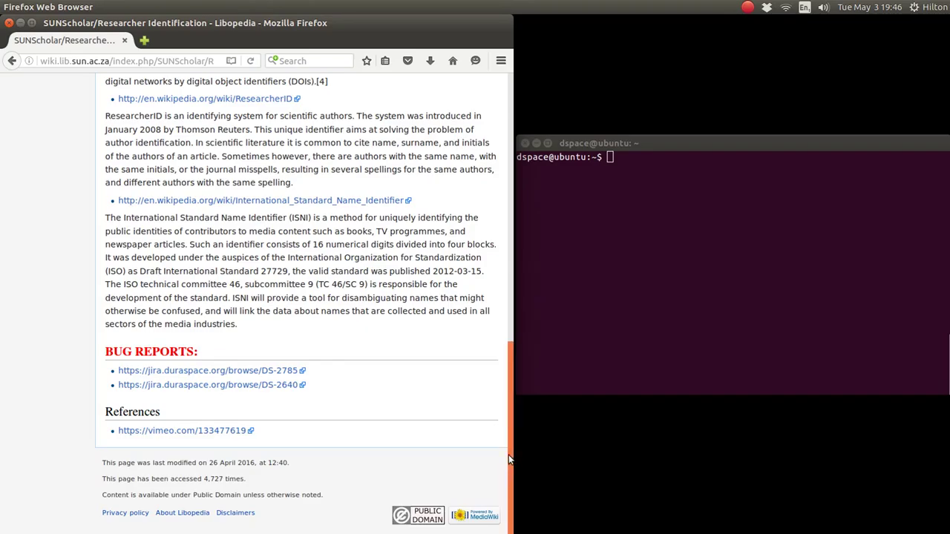
pyautogui.moveTo(509, 456); pyautogui.dragTo(505, 245)
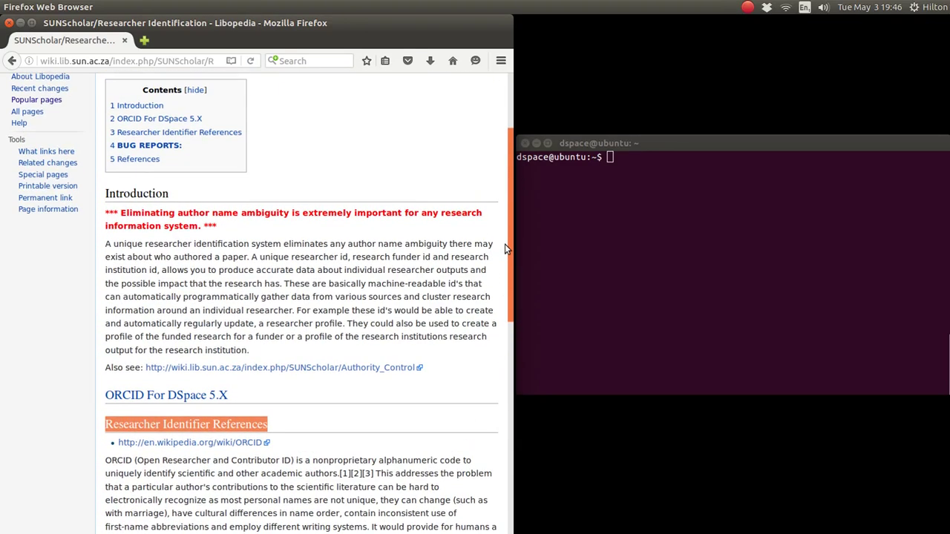
pyautogui.click(27, 372)
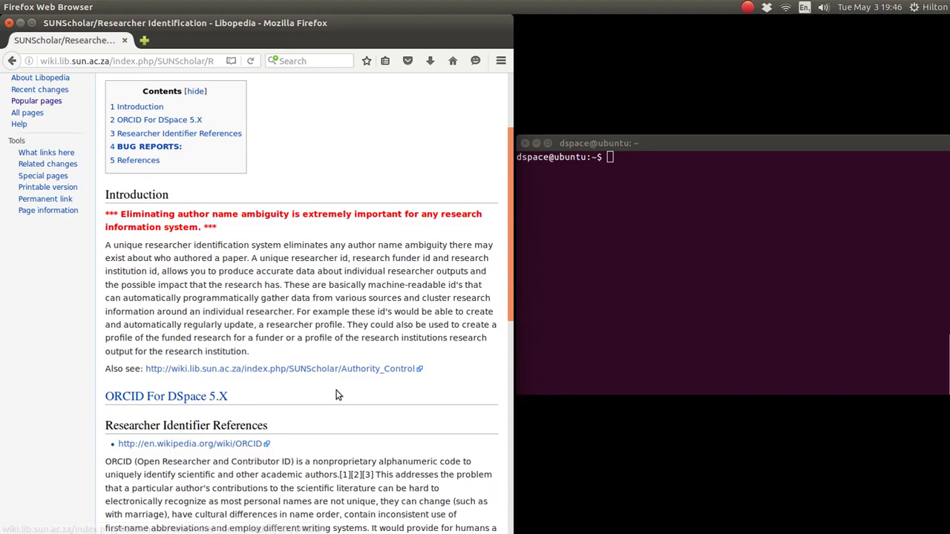
pyautogui.scroll(-1, 352, 397)
pyautogui.scroll(-10, 352, 397)
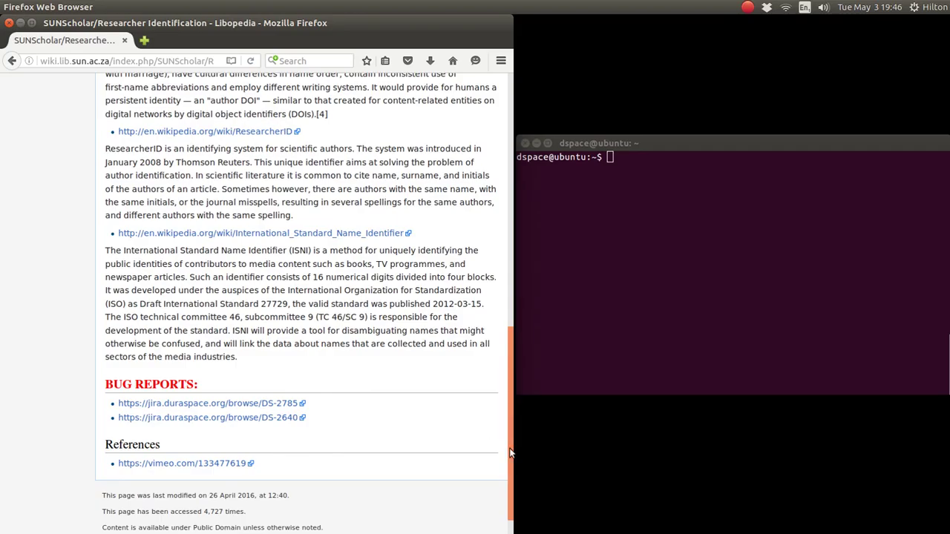
pyautogui.scroll(-2, 510, 454)
pyautogui.moveTo(510, 465); pyautogui.dragTo(508, 441)
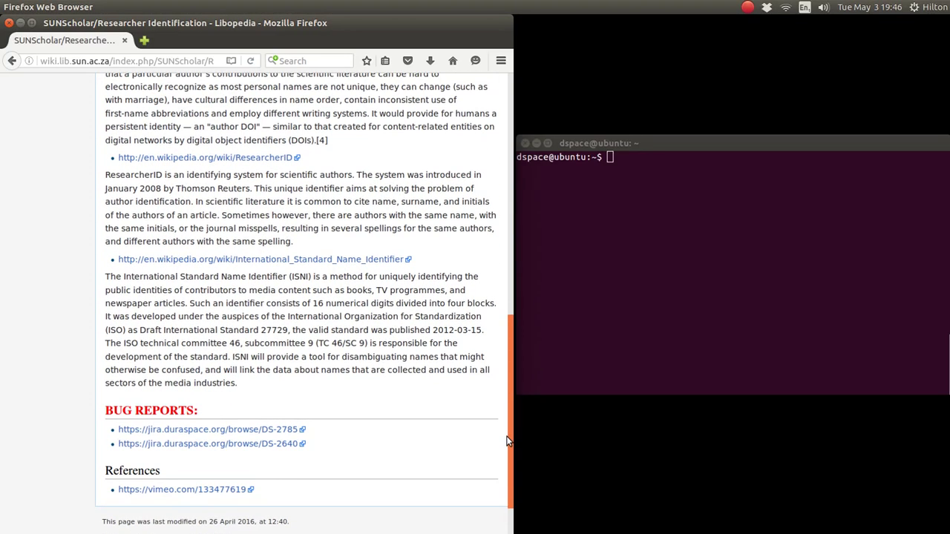
pyautogui.moveTo(507, 440); pyautogui.dragTo(517, 479)
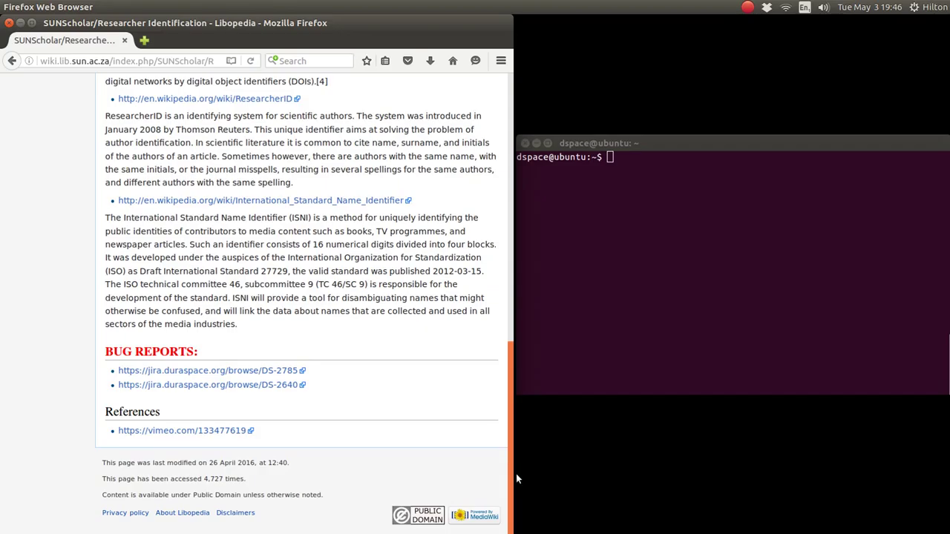
pyautogui.moveTo(518, 479); pyautogui.dragTo(483, 331)
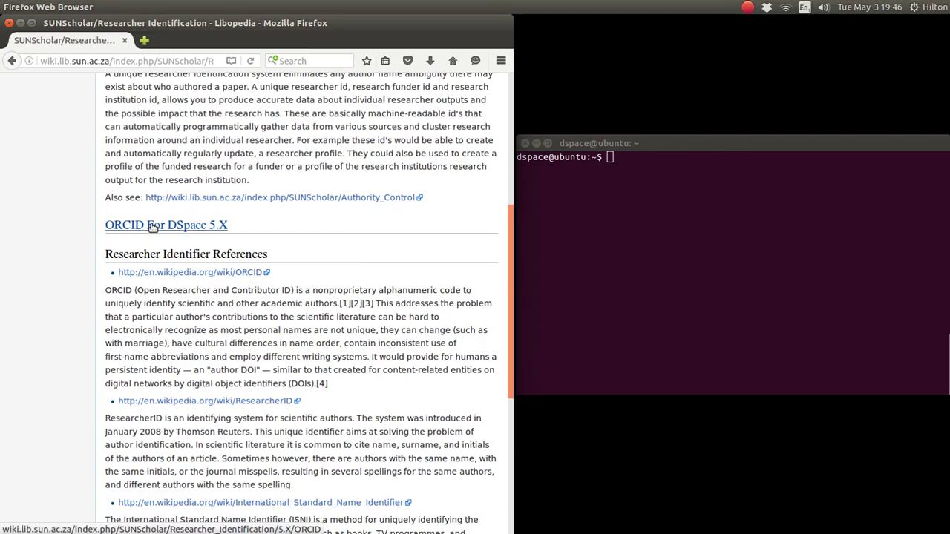
pyautogui.click(152, 226)
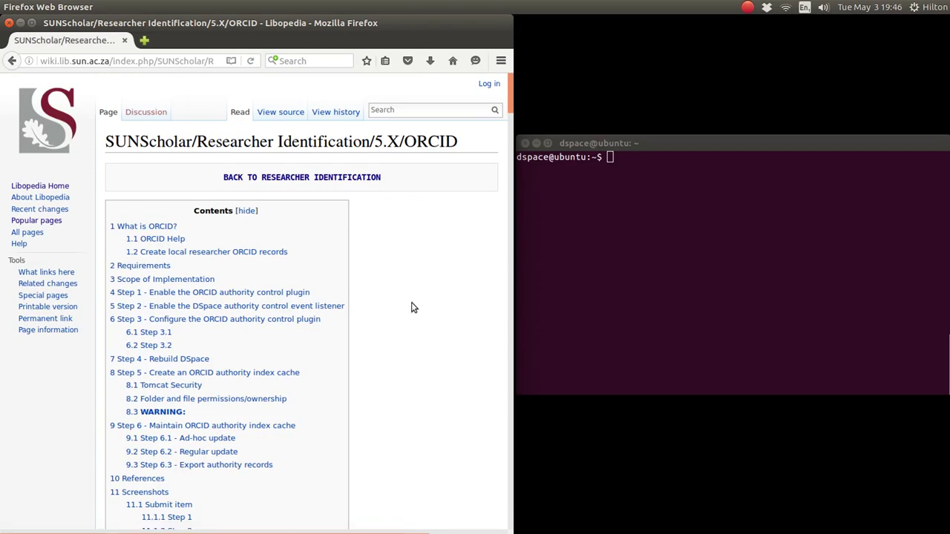
pyautogui.scroll(-8, 414, 307)
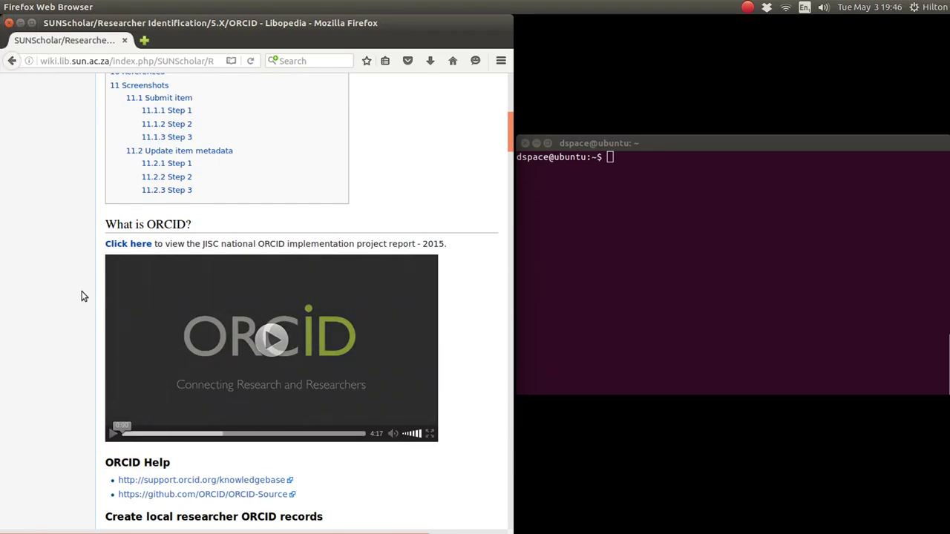
pyautogui.scroll(-5, 79, 315)
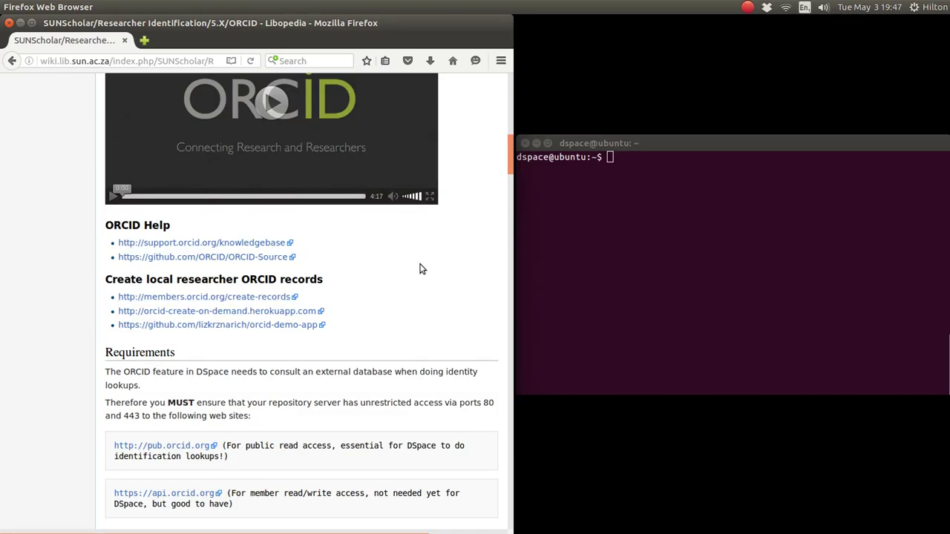
pyautogui.scroll(-4, 419, 269)
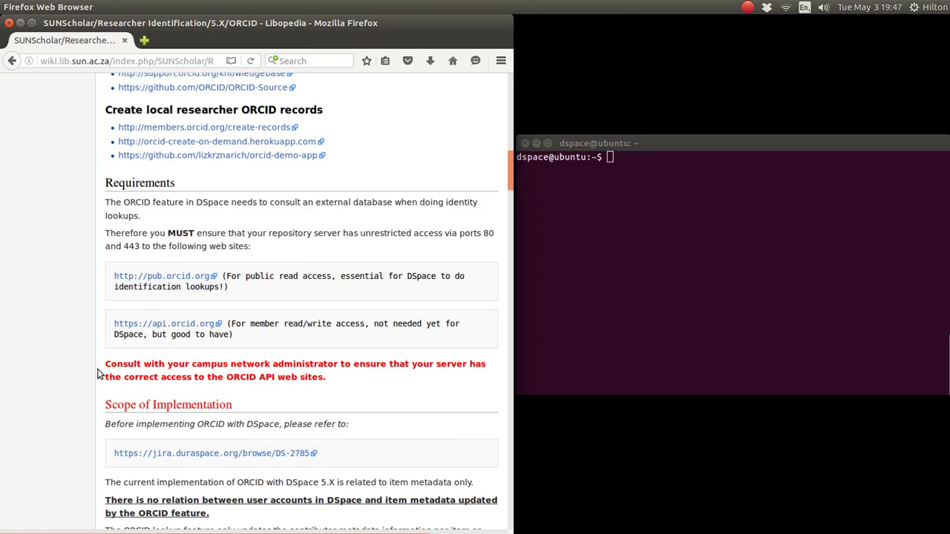
pyautogui.moveTo(333, 379); pyautogui.dragTo(106, 368)
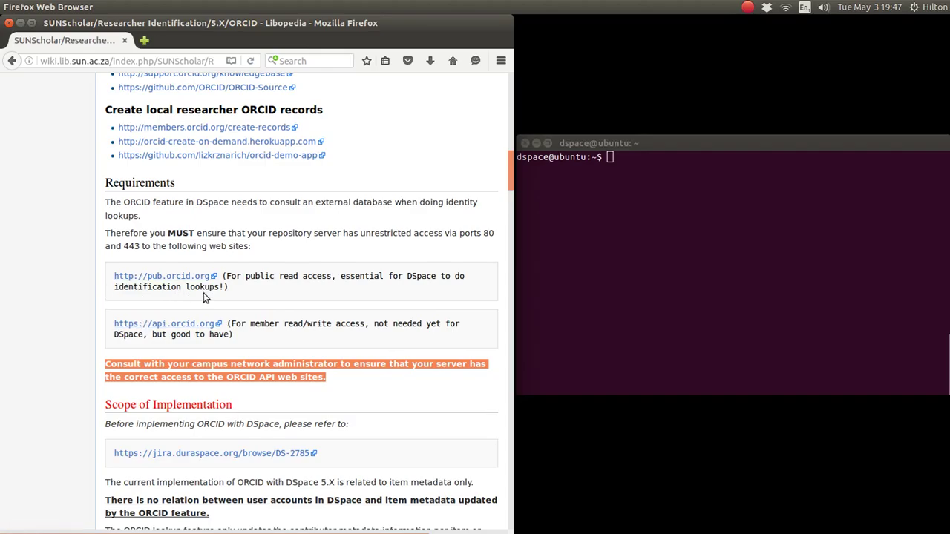
pyautogui.click(250, 287)
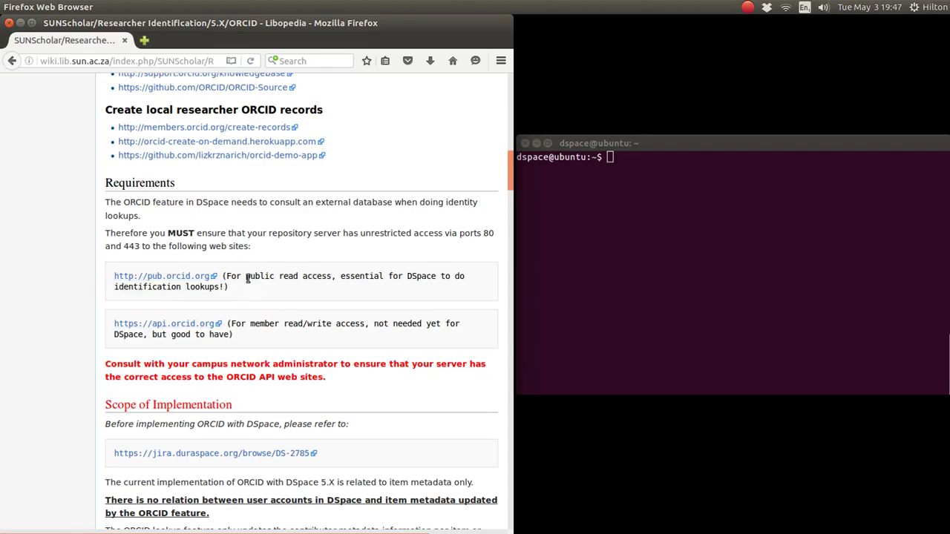
pyautogui.moveTo(246, 276); pyautogui.dragTo(332, 276)
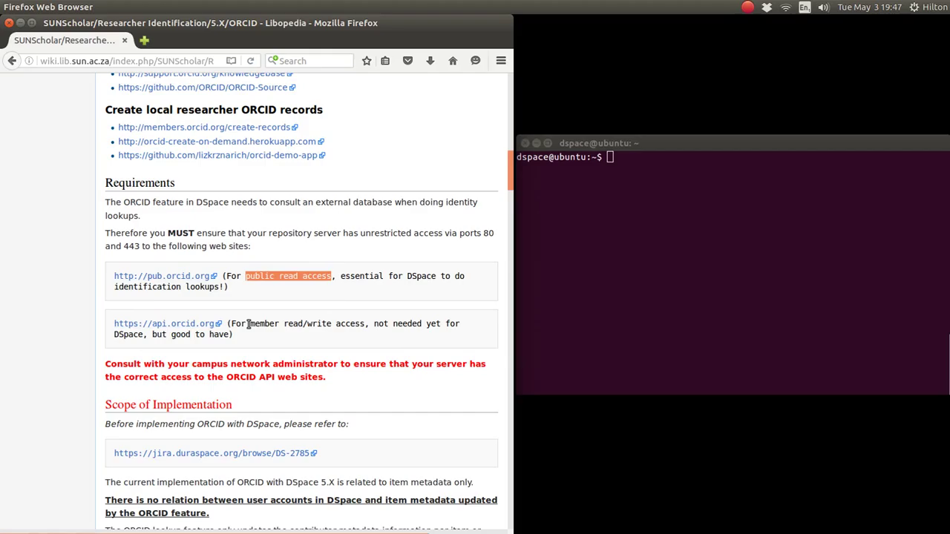
pyautogui.moveTo(248, 324); pyautogui.dragTo(366, 323)
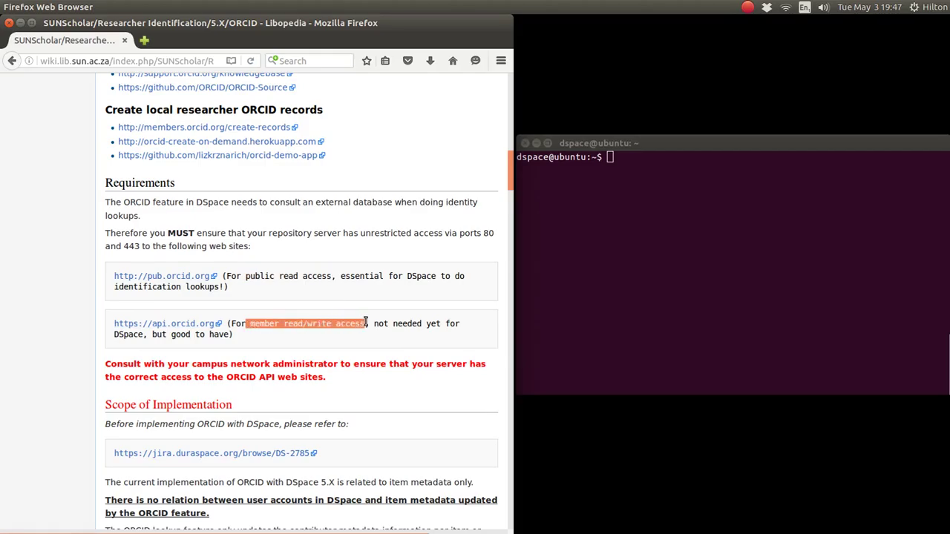
pyautogui.click(405, 364)
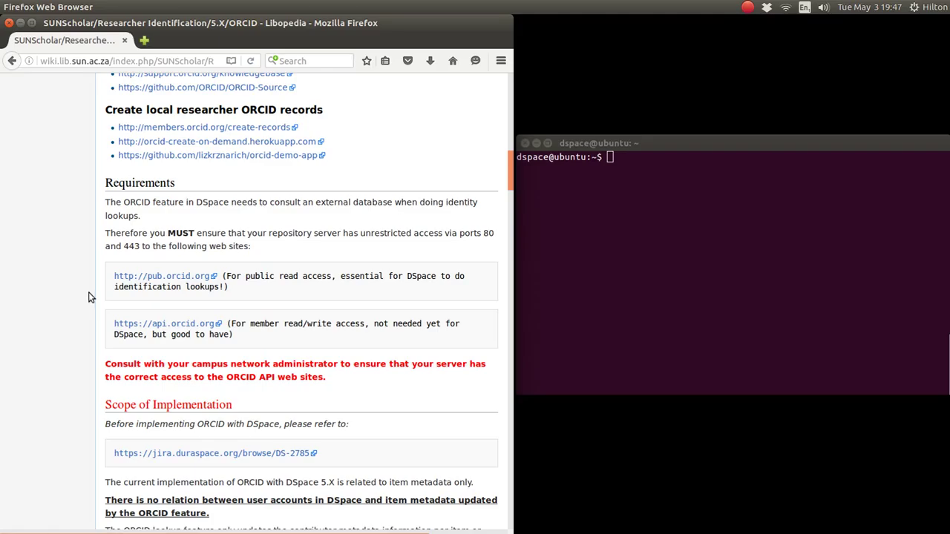
pyautogui.scroll(-6, 90, 297)
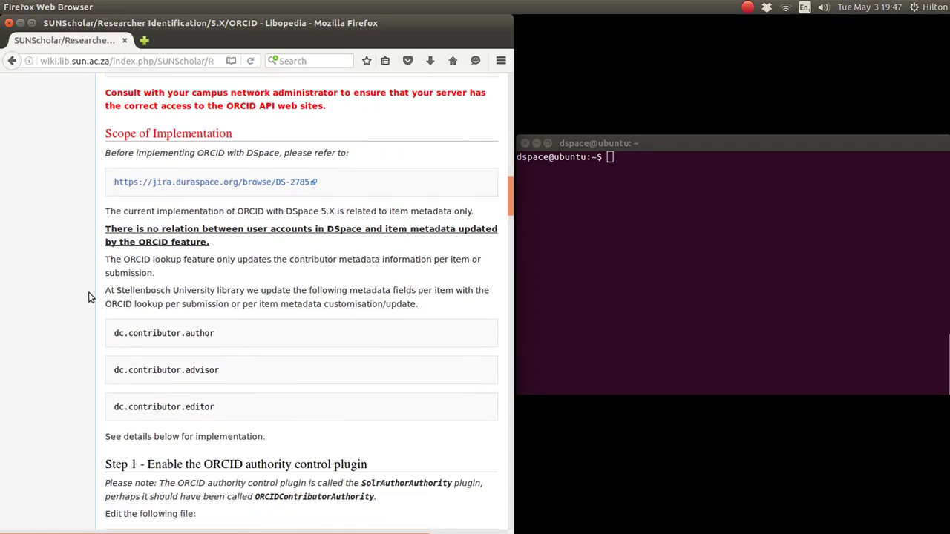
# Read the Scope of Implementation note on user accounts and the dc.contributor.advisor and editor fields
pyautogui.scroll(-1, 89, 297)
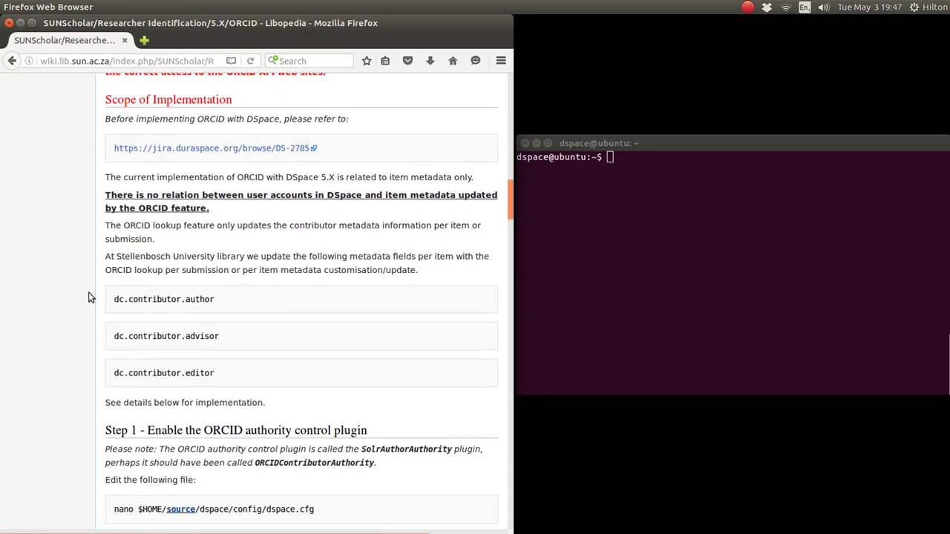
pyautogui.moveTo(233, 212); pyautogui.dragTo(105, 199)
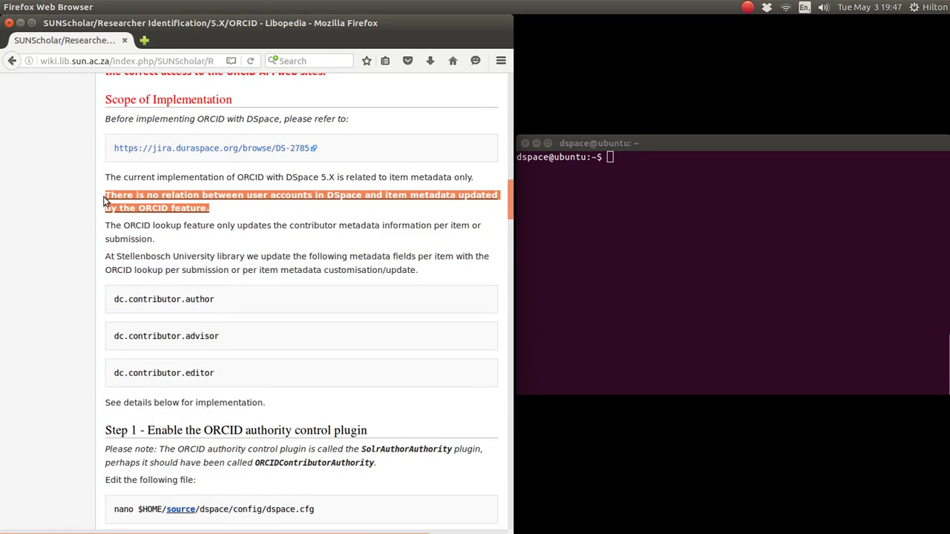
pyautogui.click(305, 207)
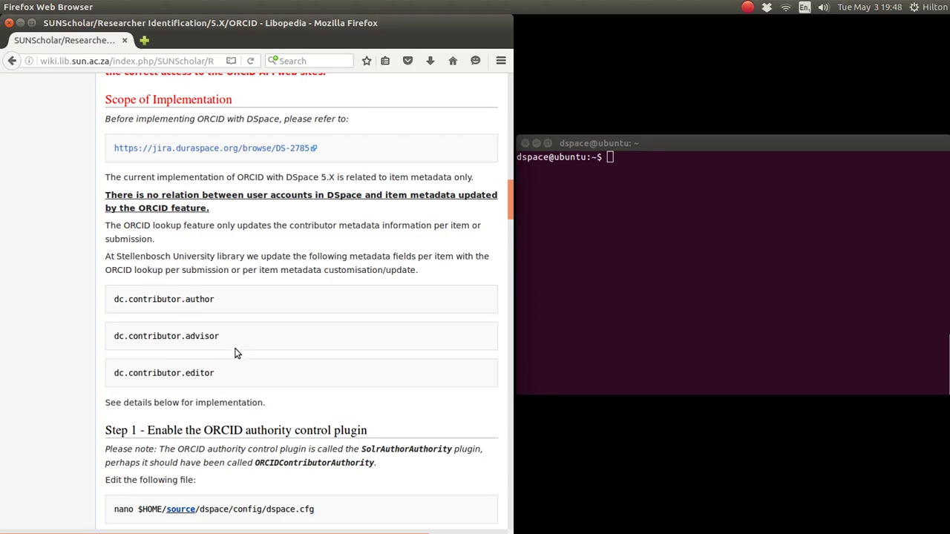
pyautogui.tripleClick(114, 343)
pyautogui.moveTo(243, 376); pyautogui.dragTo(112, 380)
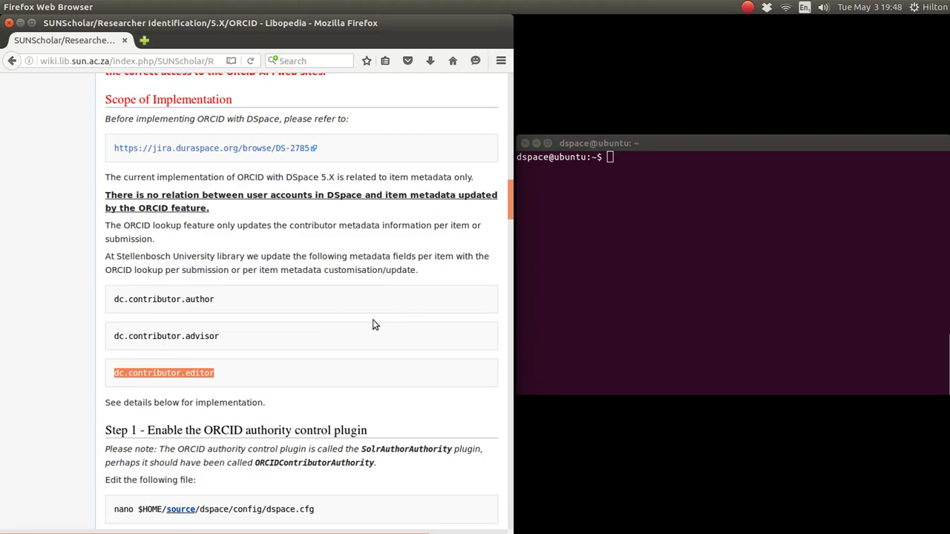
pyautogui.click(346, 311)
pyautogui.moveTo(211, 212); pyautogui.dragTo(104, 199)
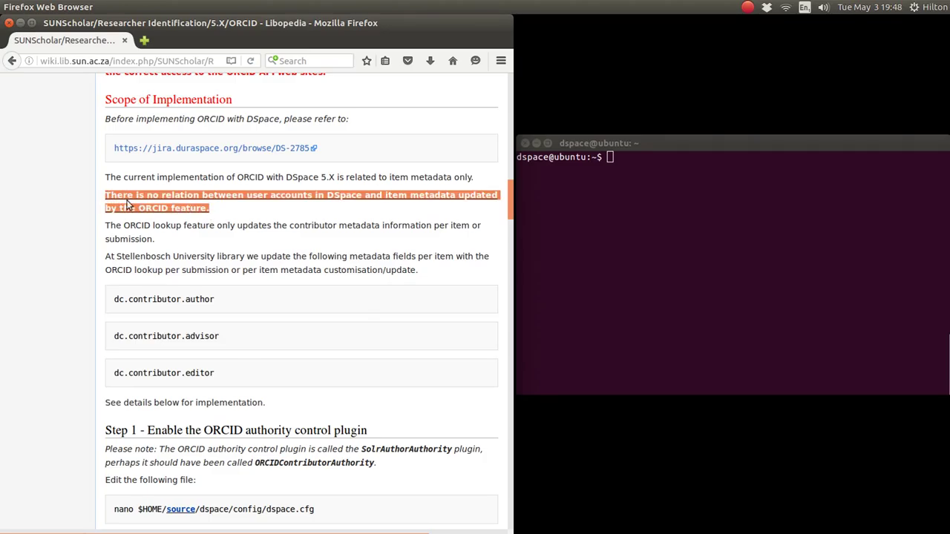
pyautogui.click(239, 216)
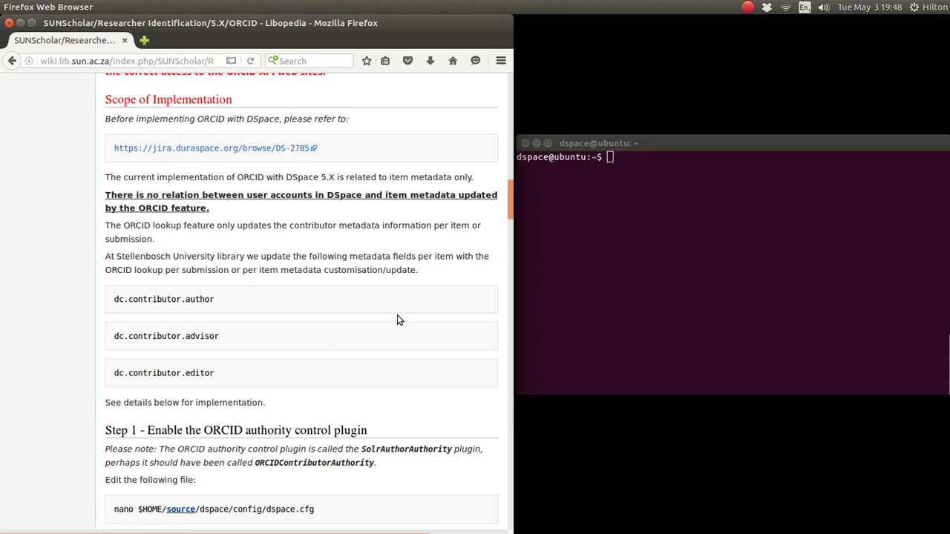
# Scroll down to the Step 1 and Step 2 dspace.cfg instructions, then bring up the terminal
pyautogui.scroll(-3, 397, 318)
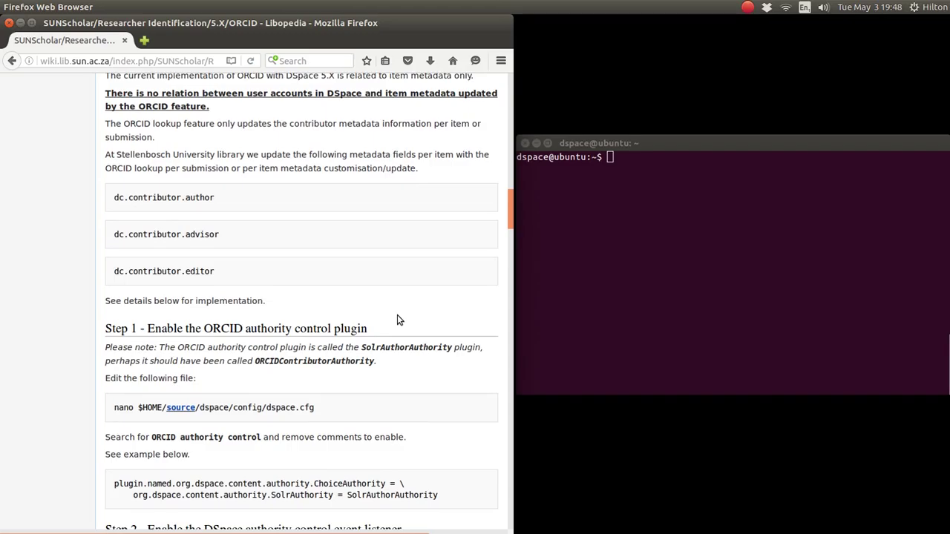
pyautogui.scroll(-3, 398, 319)
pyautogui.scroll(-2, 397, 319)
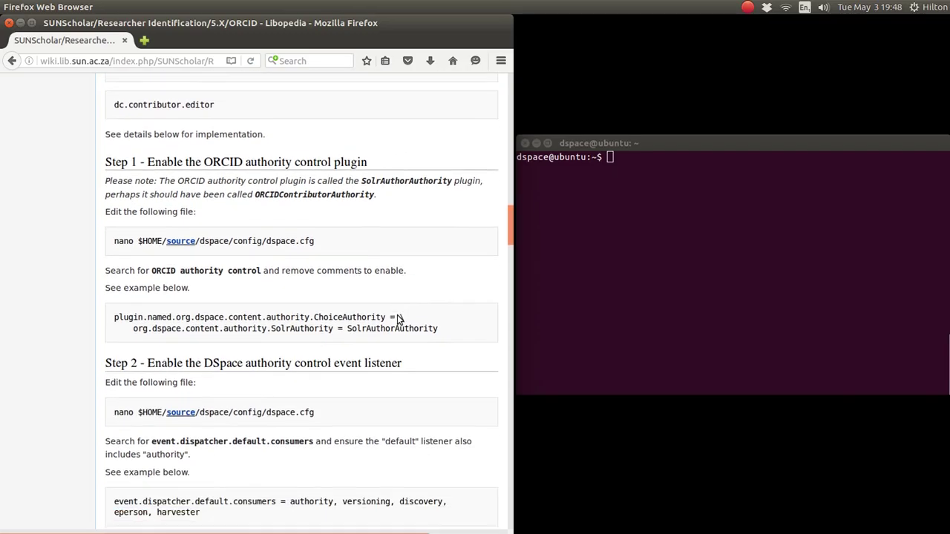
pyautogui.click(595, 199)
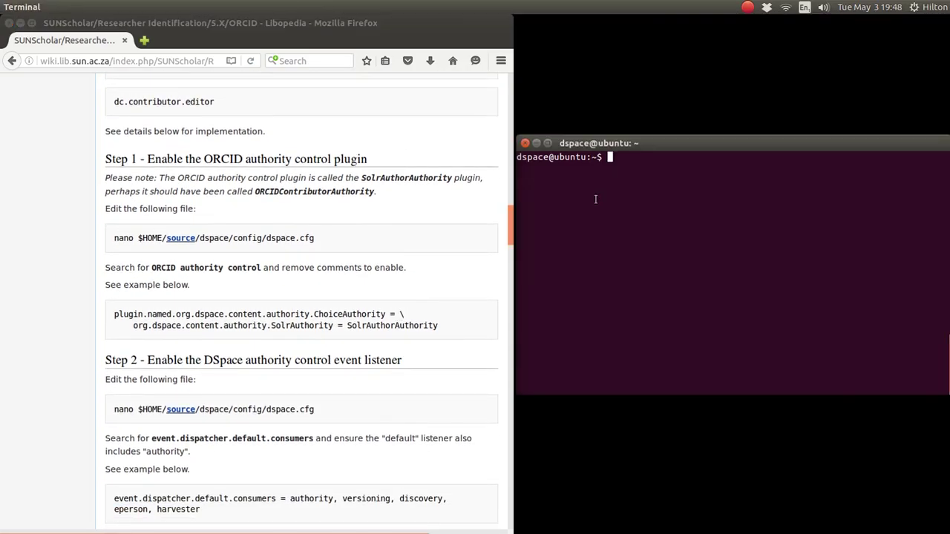
pyautogui.write('clear')
pyautogui.press('Up')
pyautogui.press('Up')
pyautogui.press('Down')
pyautogui.press('Down')
pyautogui.press('Up')
pyautogui.press('Up')
pyautogui.press('BackSpace')
pyautogui.press('BackSpace')
pyautogui.press('BackSpace')
pyautogui.press('BackSpace')
pyautogui.press('BackSpace')
pyautogui.press('BackSpace')
pyautogui.press('BackSpace')
pyautogui.press('BackSpace')
pyautogui.press('BackSpace')
pyautogui.press('BackSpace')
pyautogui.press('BackSpace')
pyautogui.press('BackSpace')
pyautogui.press('BackSpace')
pyautogui.press('BackSpace')
pyautogui.press('BackSpace')
pyautogui.press('BackSpace')
pyautogui.press('BackSpace')
pyautogui.press('BackSpace')
pyautogui.press('BackSpace')
pyautogui.press('BackSpace')
pyautogui.write('ifconfig')
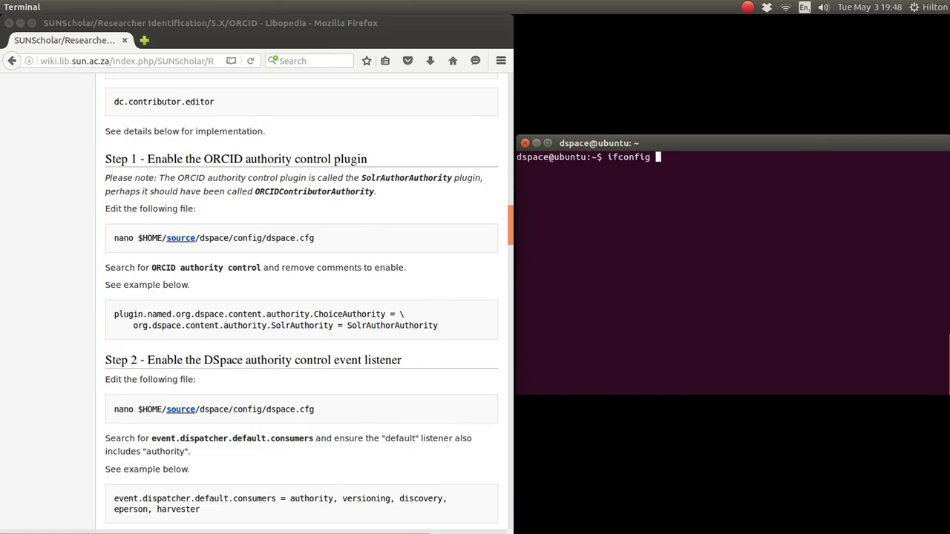
pyautogui.press('Return')
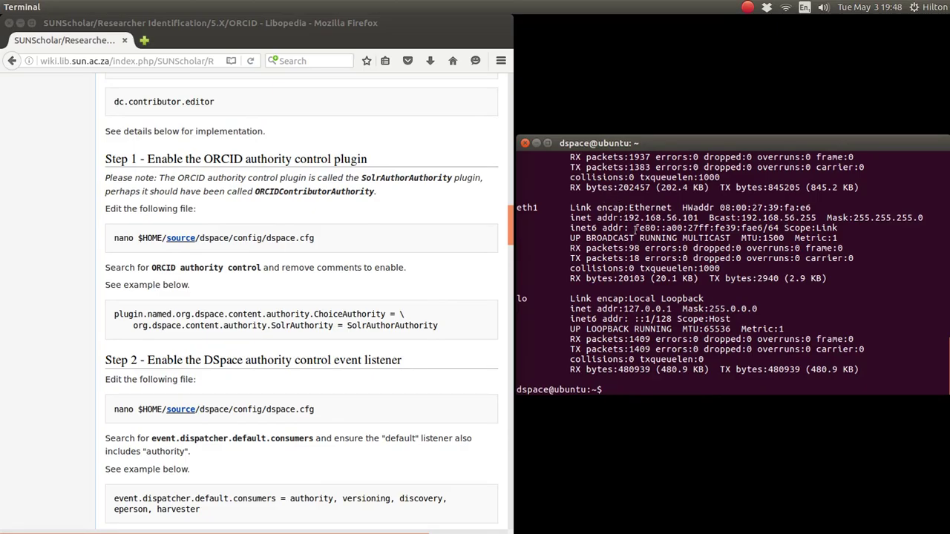
pyautogui.scroll(3, 635, 229)
pyautogui.moveTo(623, 217); pyautogui.dragTo(683, 217)
pyautogui.scroll(-3, 650, 226)
pyautogui.write('clear')
pyautogui.press('Return')
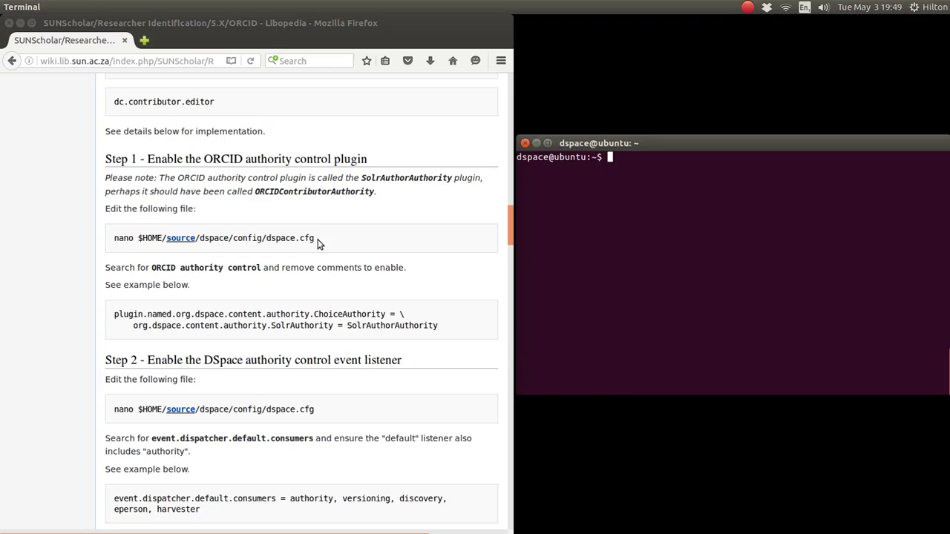
pyautogui.moveTo(317, 239); pyautogui.dragTo(114, 238)
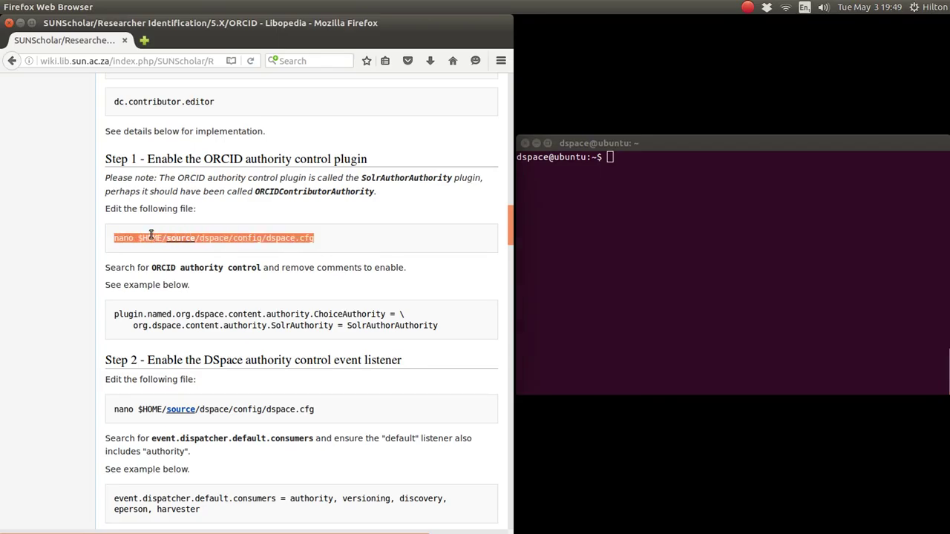
# Open dspace.cfg in nano by pasting and running the wiki's nano command in the terminal
pyautogui.rightClick(151, 234)
pyautogui.click(168, 236)
pyautogui.click(887, 160)
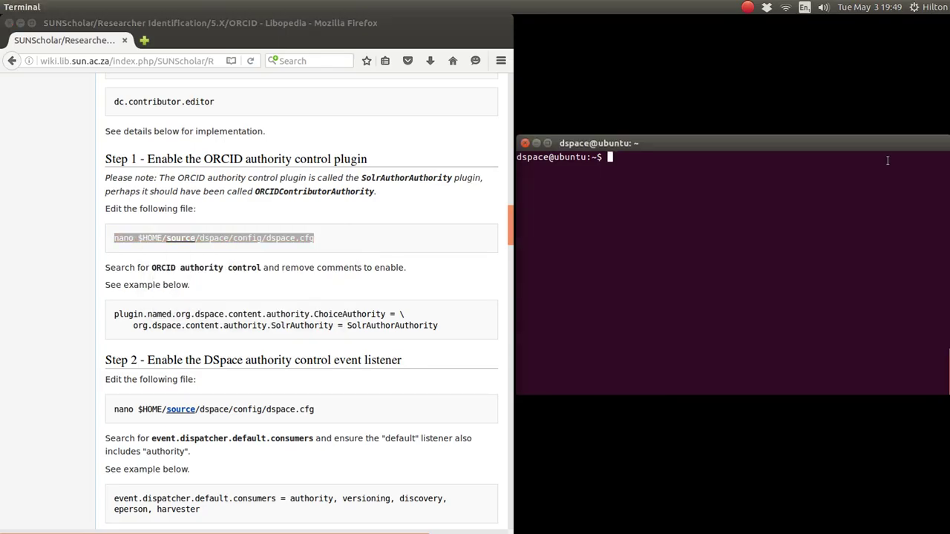
pyautogui.rightClick(778, 217)
pyautogui.click(792, 255)
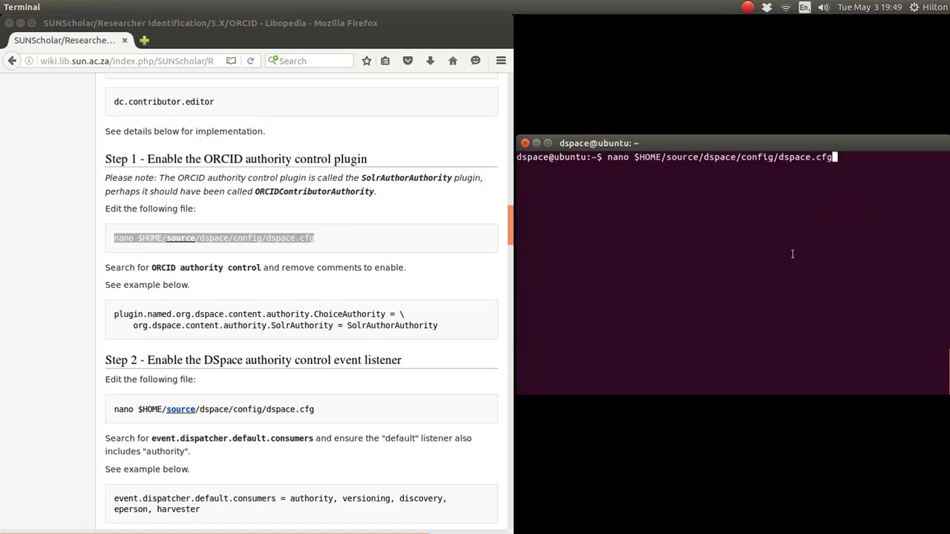
pyautogui.press('Return')
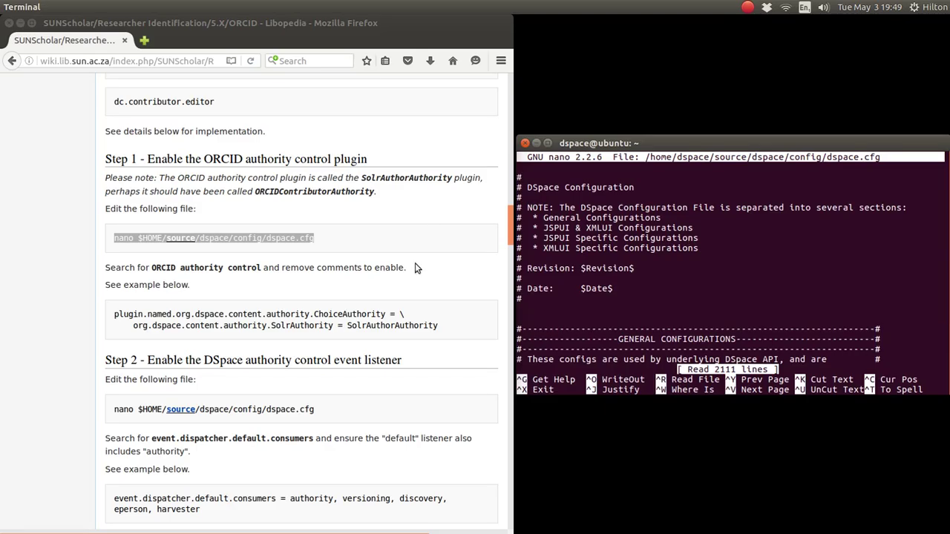
# Note the wiki's 'remove comments to enable' instruction and start a search in dspace.cfg
pyautogui.moveTo(282, 268); pyautogui.dragTo(404, 269)
pyautogui.click(367, 255)
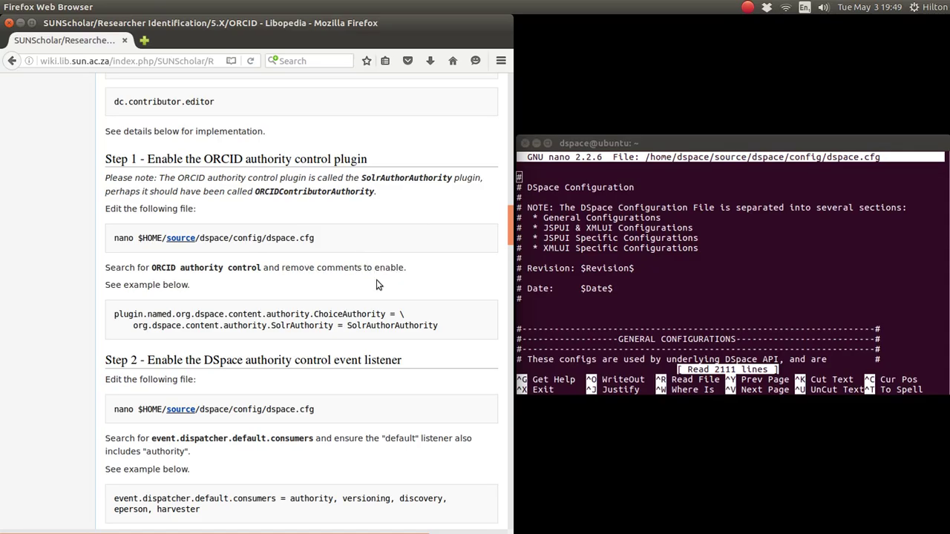
pyautogui.click(657, 260)
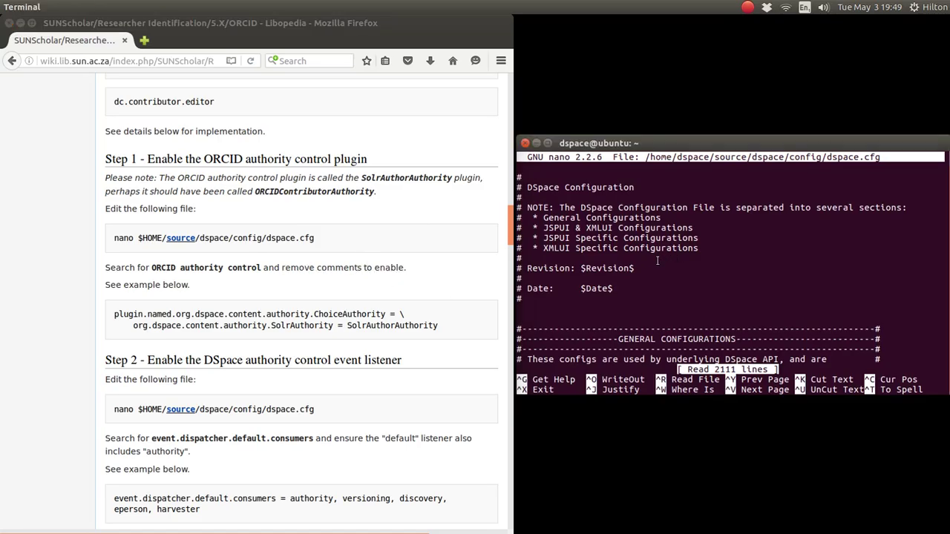
pyautogui.hotkey('ctrl', 'w')
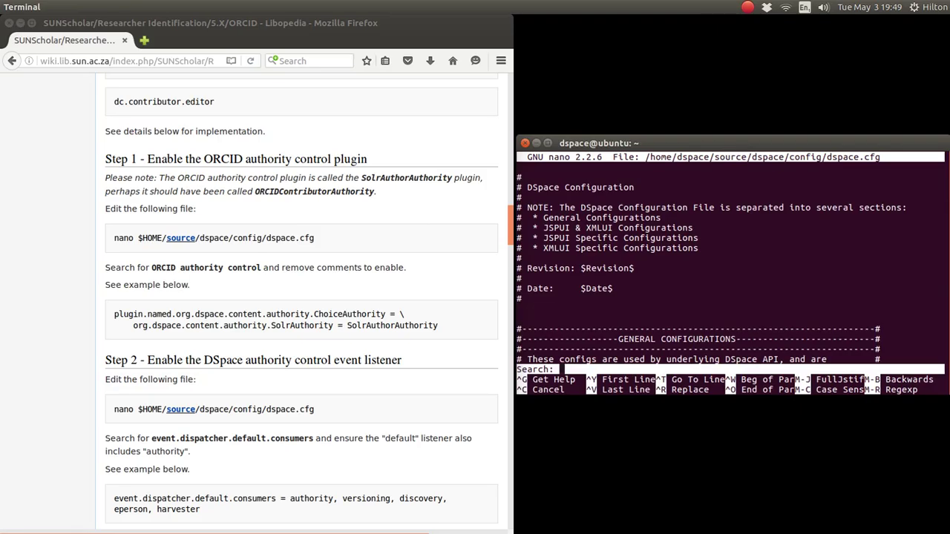
# Search dspace.cfg for 'plugin.named.org.dspace.conten' to reach the plugin settings
pyautogui.write('plui')
pyautogui.press('BackSpace')
pyautogui.write('g')
pyautogui.press('BackSpace')
pyautogui.press('BackSpace')
pyautogui.write('gin.named.org.')
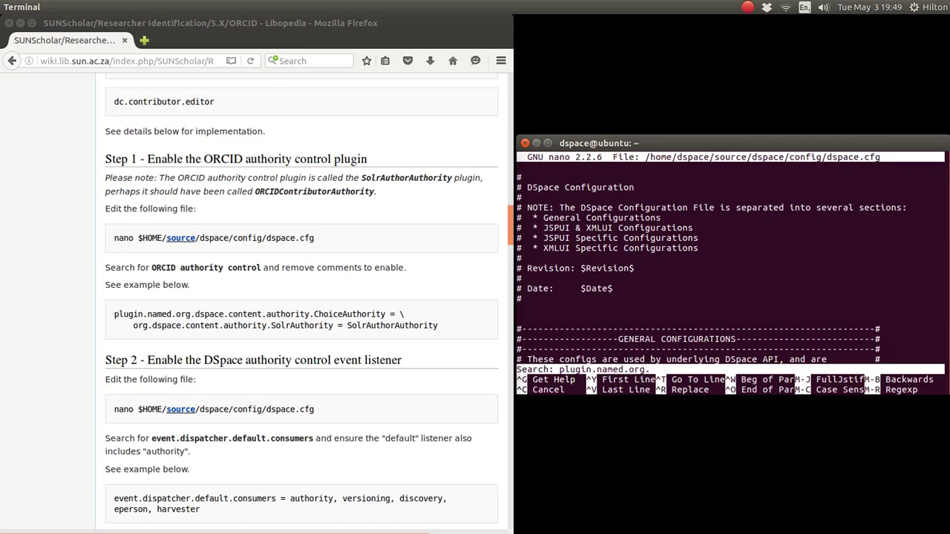
pyautogui.write('dspace.conten')
pyautogui.press('Return')
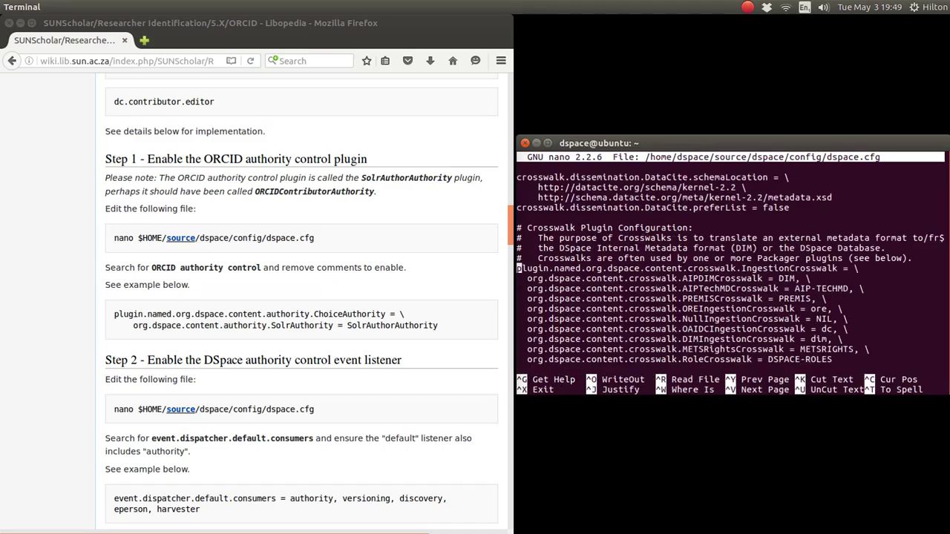
# Move down through the crosswalk plugin lines and start a search for 'solrauthor'
pyautogui.press('Down')
pyautogui.press('Down')
pyautogui.press('Down')
pyautogui.press('Down')
pyautogui.press('Down')
pyautogui.press('Down')
pyautogui.press('Down')
pyautogui.press('Down')
pyautogui.press('Down')
pyautogui.press('Down')
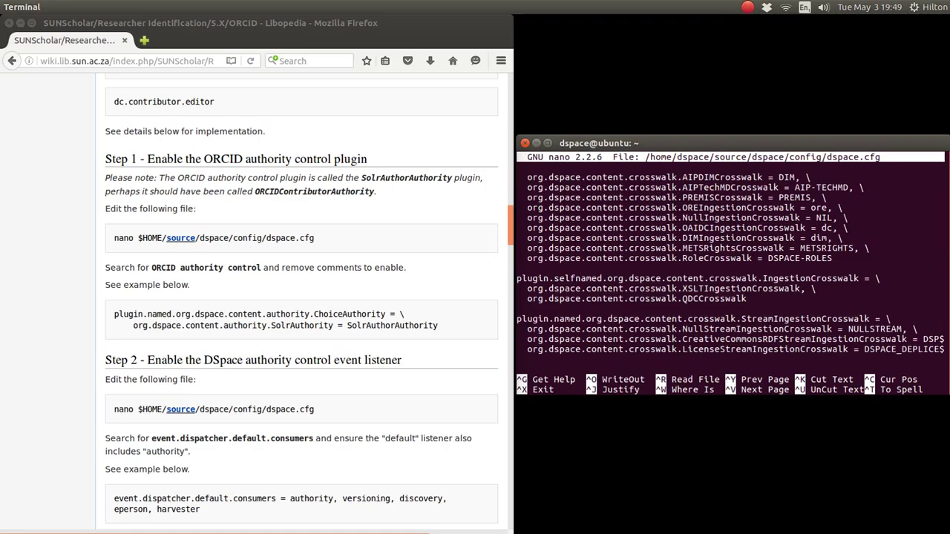
pyautogui.press('Down')
pyautogui.press('Down')
pyautogui.press('Down')
pyautogui.press('Down')
pyautogui.press('Down')
pyautogui.press('Down')
pyautogui.press('Down')
pyautogui.press('Down')
pyautogui.press('Down')
pyautogui.press('Down')
pyautogui.press('Down')
pyautogui.press('Down')
pyautogui.press('Down')
pyautogui.press('Down')
pyautogui.press('Down')
pyautogui.press('Down')
pyautogui.press('Down')
pyautogui.press('Down')
pyautogui.press('Down')
pyautogui.press('Down')
pyautogui.press('Down')
pyautogui.press('Down')
pyautogui.press('Down')
pyautogui.press('Down')
pyautogui.press('Down')
pyautogui.press('Down')
pyautogui.press('Down')
pyautogui.press('Down')
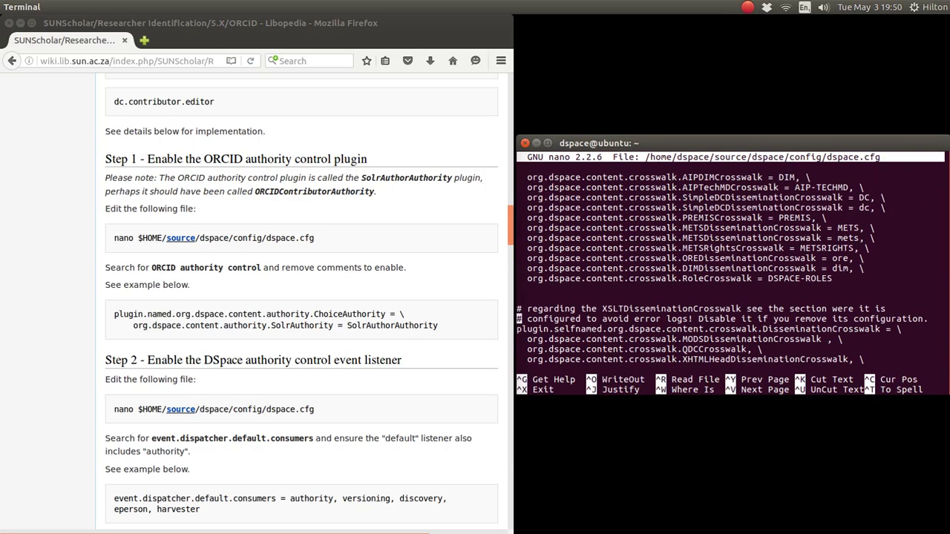
pyautogui.press('Down')
pyautogui.press('Down')
pyautogui.press('Down')
pyautogui.press('Down')
pyautogui.press('Down')
pyautogui.press('Down')
pyautogui.press('Down')
pyautogui.press('Down')
pyautogui.press('Down')
pyautogui.press('Down')
pyautogui.press('Down')
pyautogui.press('Down')
pyautogui.press('Down')
pyautogui.press('Down')
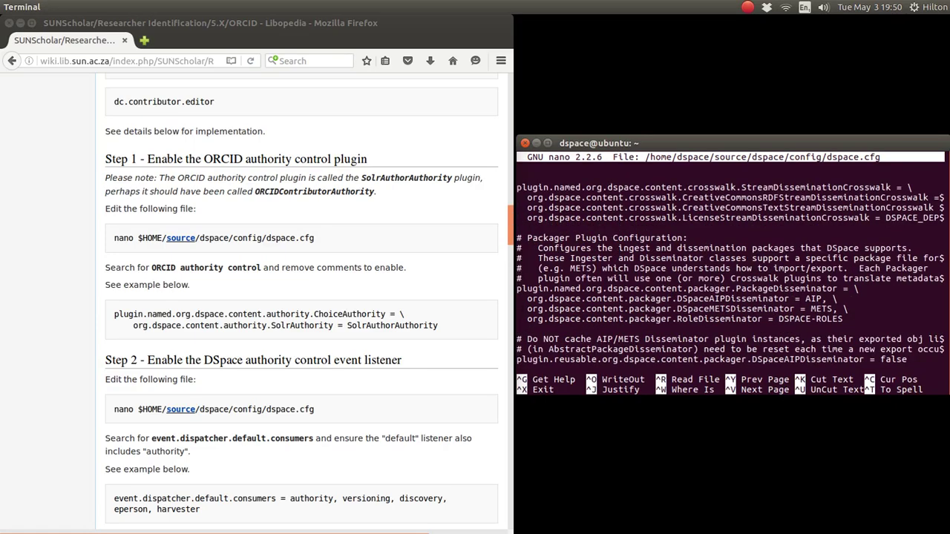
pyautogui.hotkey('ctrl', 'w')
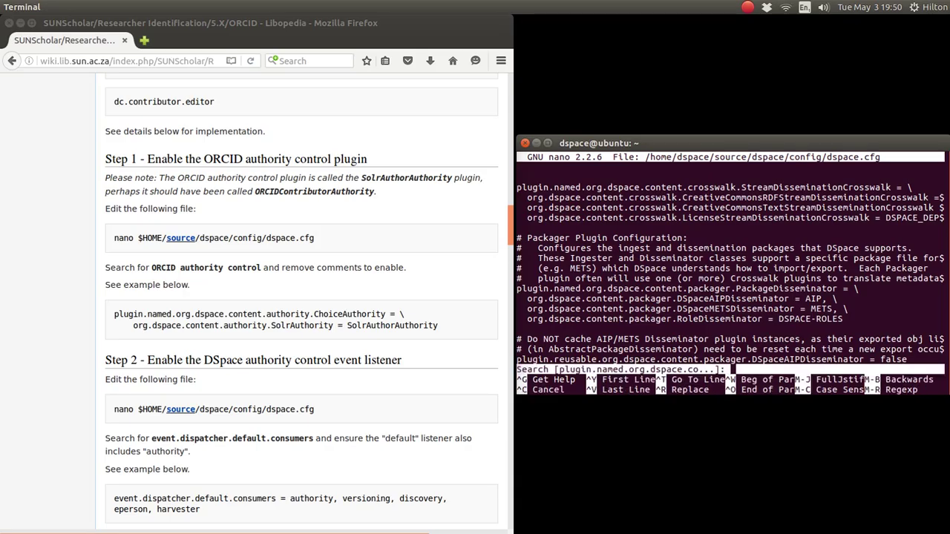
pyautogui.write('solrauthor')
# Find the SolrAuthority section and move down past the ORCID comment to the plugin lines
pyautogui.press('Return')
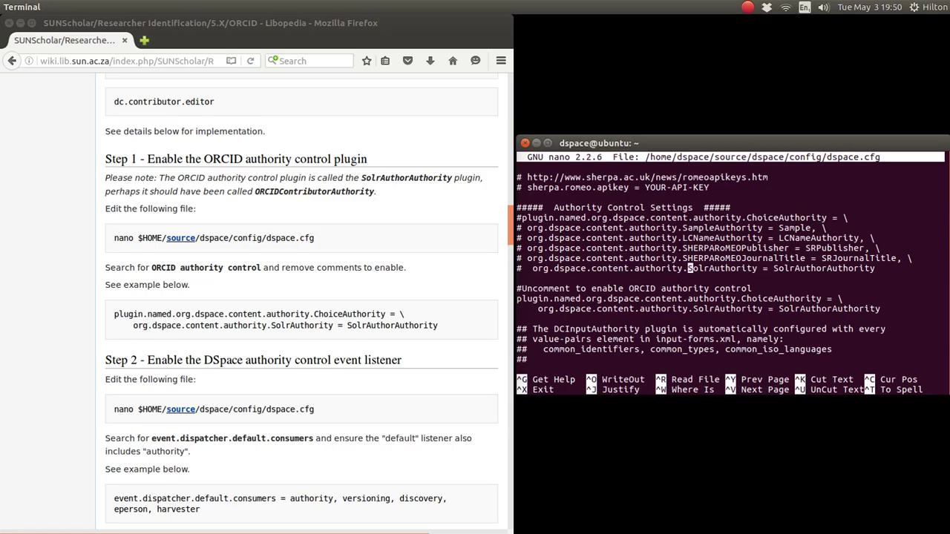
pyautogui.press('Down')
pyautogui.press('Down')
pyautogui.press('Left')
pyautogui.press('Left')
pyautogui.press('Left')
pyautogui.press('Left')
pyautogui.press('Left')
pyautogui.press('Left')
pyautogui.press('Left')
pyautogui.press('Left')
pyautogui.press('Left')
pyautogui.press('Left')
pyautogui.press('Left')
pyautogui.press('Left')
pyautogui.press('Left')
pyautogui.press('Left')
pyautogui.press('Left')
pyautogui.press('Left')
pyautogui.press('Left')
pyautogui.press('Down')
pyautogui.press('Left')
pyautogui.press('Left')
pyautogui.press('Left')
pyautogui.press('Left')
pyautogui.press('Left')
pyautogui.press('Left')
pyautogui.press('Left')
pyautogui.press('Left')
pyautogui.press('Left')
pyautogui.press('Left')
pyautogui.press('Left')
pyautogui.press('Left')
pyautogui.press('Left')
pyautogui.press('Left')
pyautogui.press('Down')
pyautogui.press('Up')
pyautogui.press('Down')
# Confirm the plugin.named and SolrAuthority mapping lines are uncommented, then save dspace.cfg
pyautogui.press('Up')
pyautogui.press('Down')
pyautogui.press('Up')
pyautogui.press('Down')
pyautogui.press('Up')
pyautogui.press('Down')
pyautogui.press('Up')
pyautogui.press('Down')
pyautogui.hotkey('ctrl', 'o')
pyautogui.press('Return')
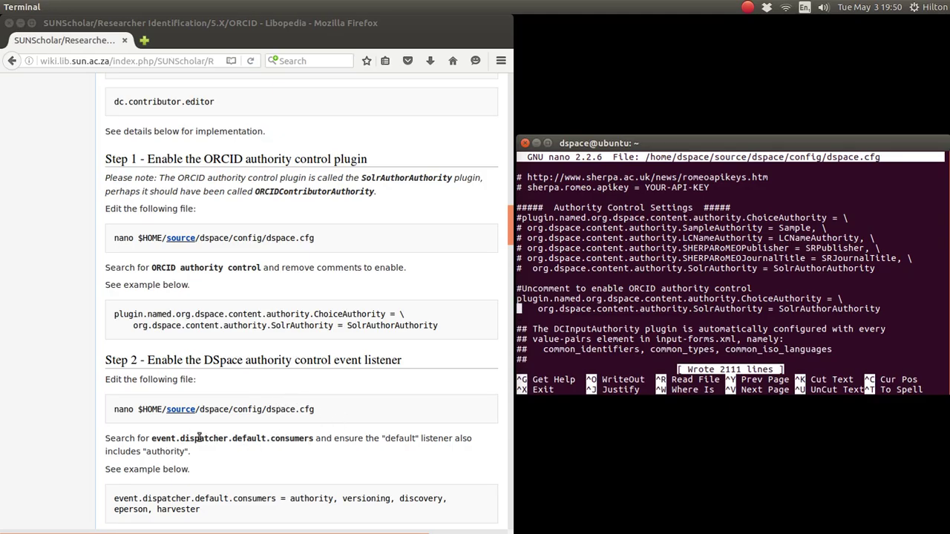
# Search dspace.cfg for event.dispatcher.default.consumers, copied from the wiki's Step 2
pyautogui.click(154, 439)
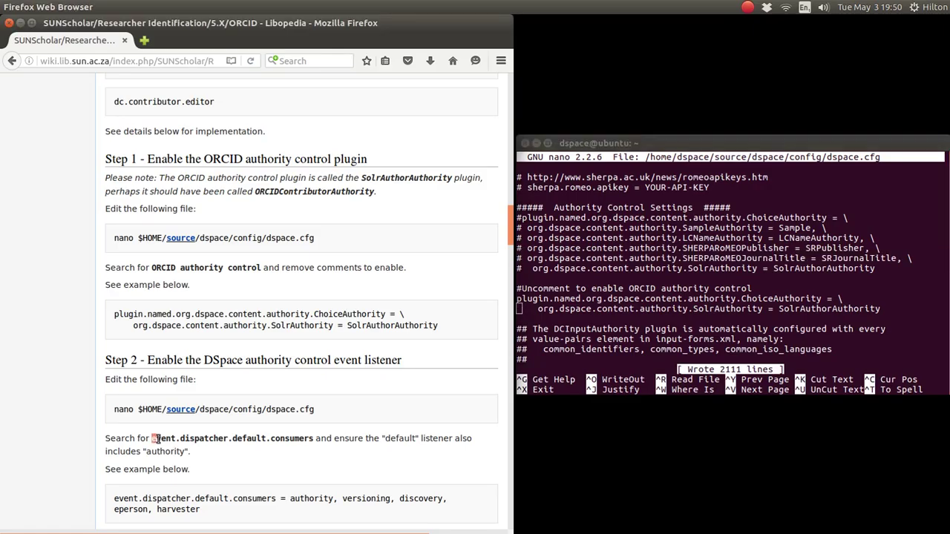
pyautogui.moveTo(152, 439); pyautogui.dragTo(316, 438)
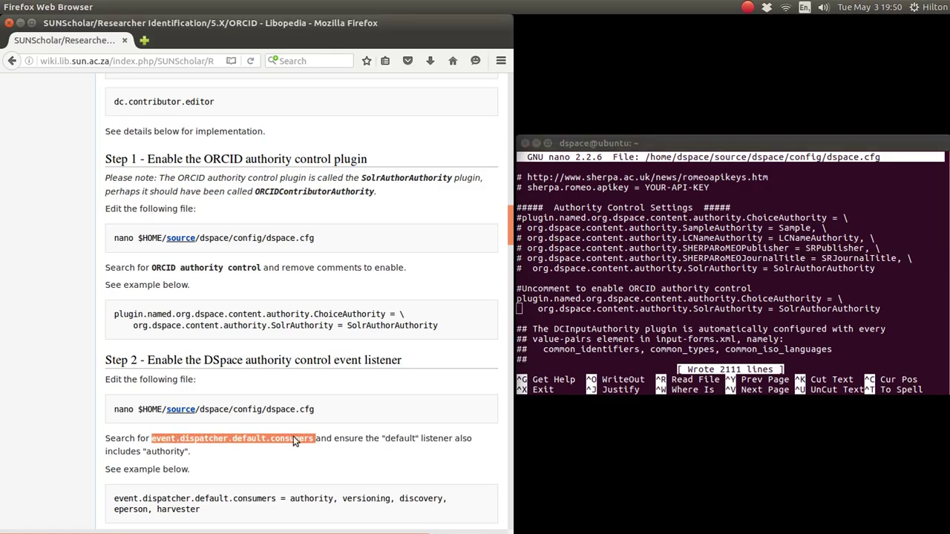
pyautogui.rightClick(296, 438)
pyautogui.click(323, 363)
pyautogui.click(569, 321)
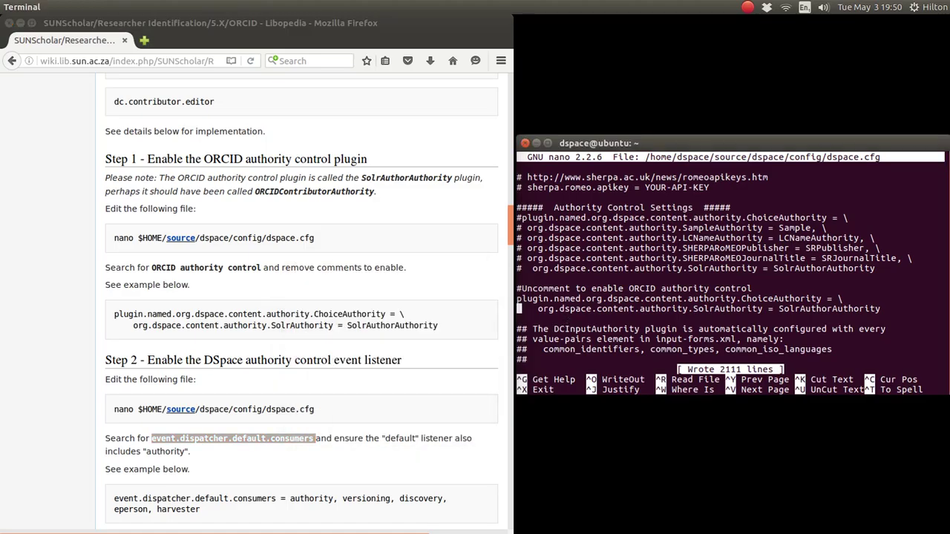
pyautogui.hotkey('ctrl', 'w')
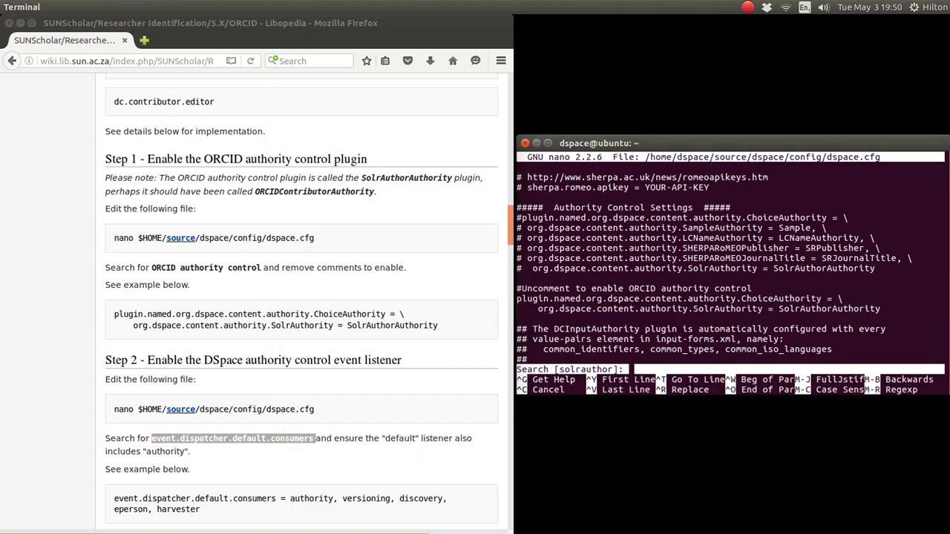
pyautogui.rightClick(650, 370)
pyautogui.click(670, 408)
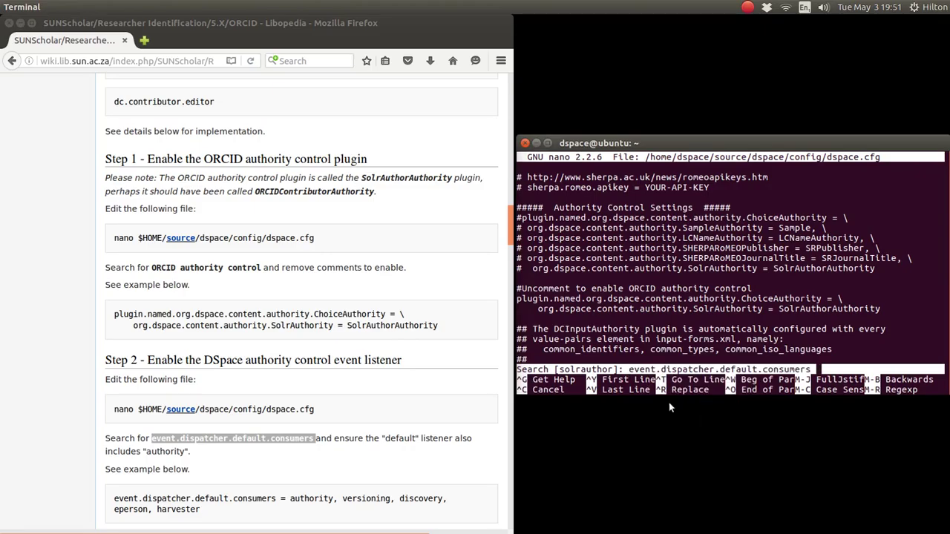
pyautogui.press('Return')
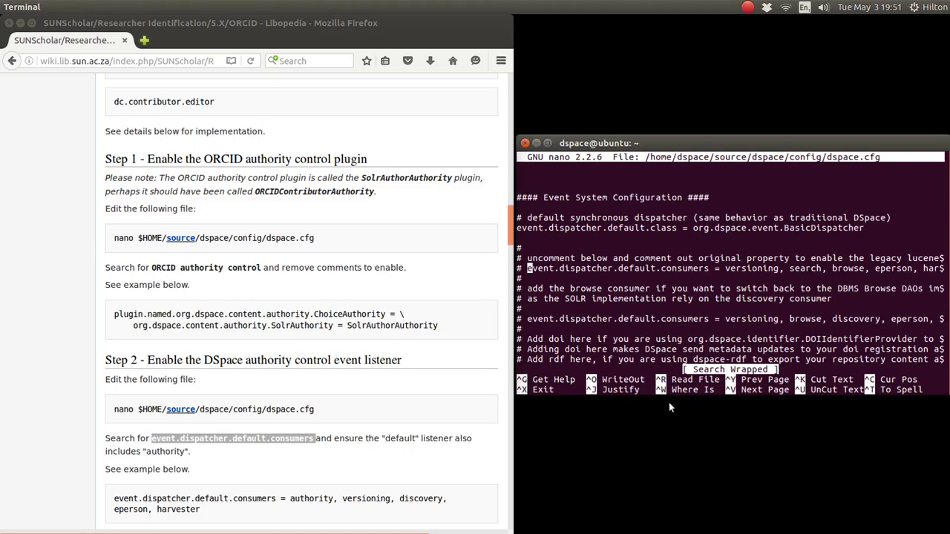
# Jump to the active consumers line and compare its authority entry with the wiki example
pyautogui.hotkey('ctrl', 'w')
pyautogui.press('Return')
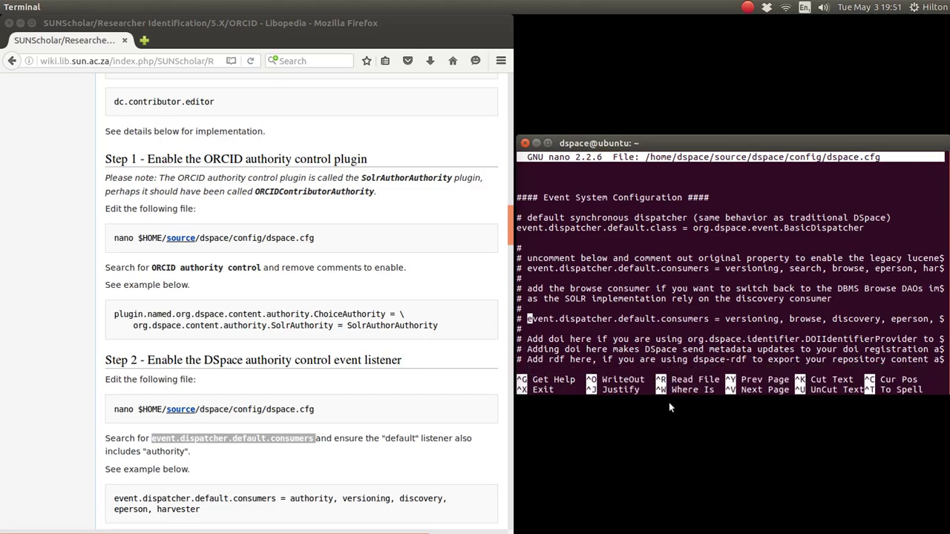
pyautogui.hotkey('ctrl', 'w')
pyautogui.press('Return')
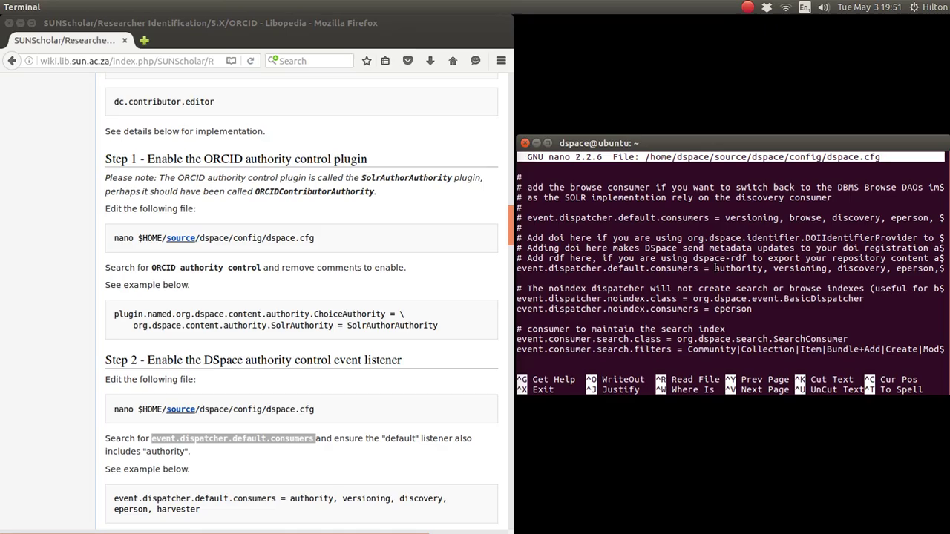
pyautogui.moveTo(715, 268); pyautogui.dragTo(772, 268)
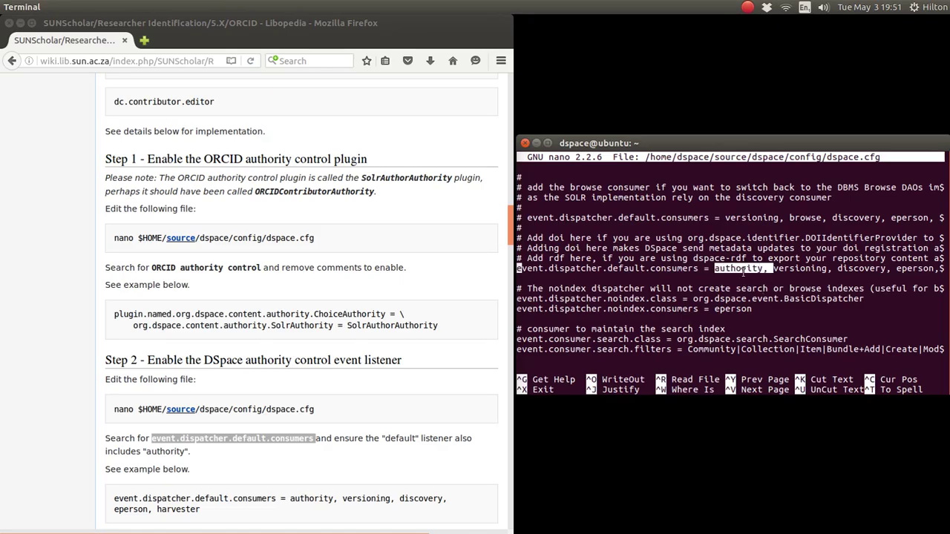
pyautogui.click(247, 498)
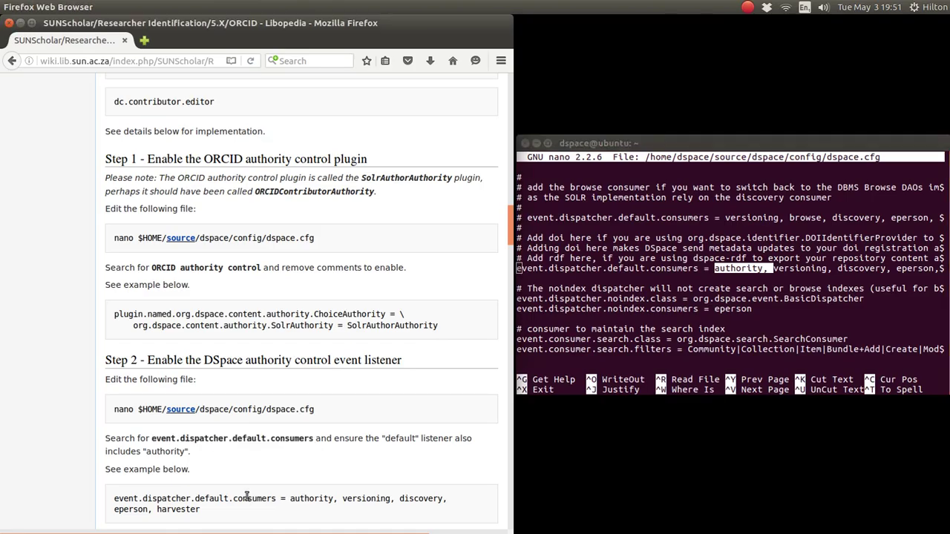
pyautogui.moveTo(288, 499); pyautogui.dragTo(340, 499)
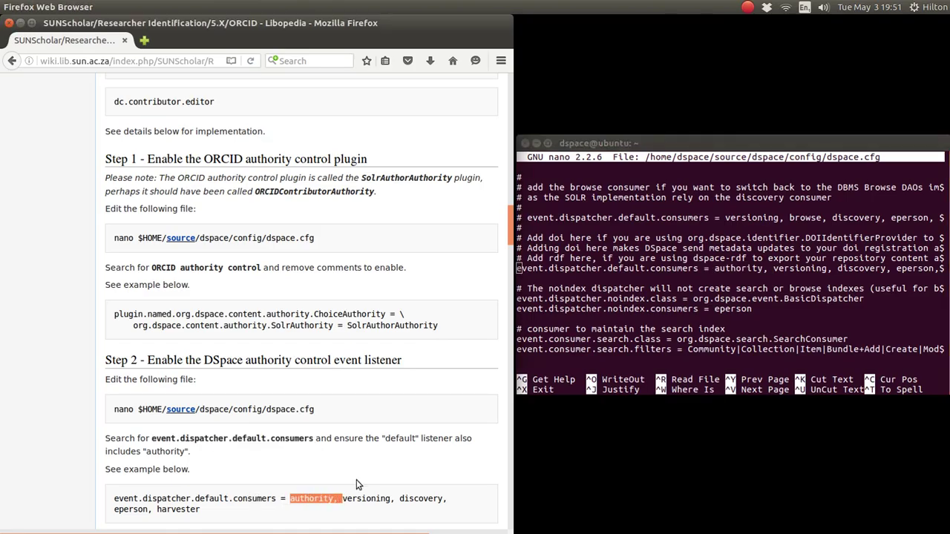
pyautogui.click(562, 300)
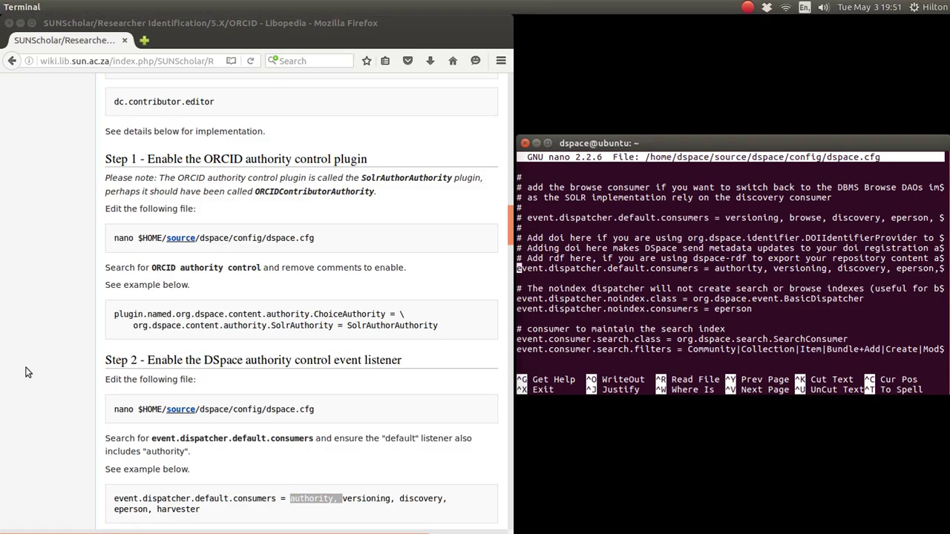
# Scroll the wiki down to the Step 3.1 dspace.cfg instructions
pyautogui.scroll(-4, 182, 354)
pyautogui.scroll(-2, 275, 213)
pyautogui.moveTo(348, 206); pyautogui.dragTo(104, 209)
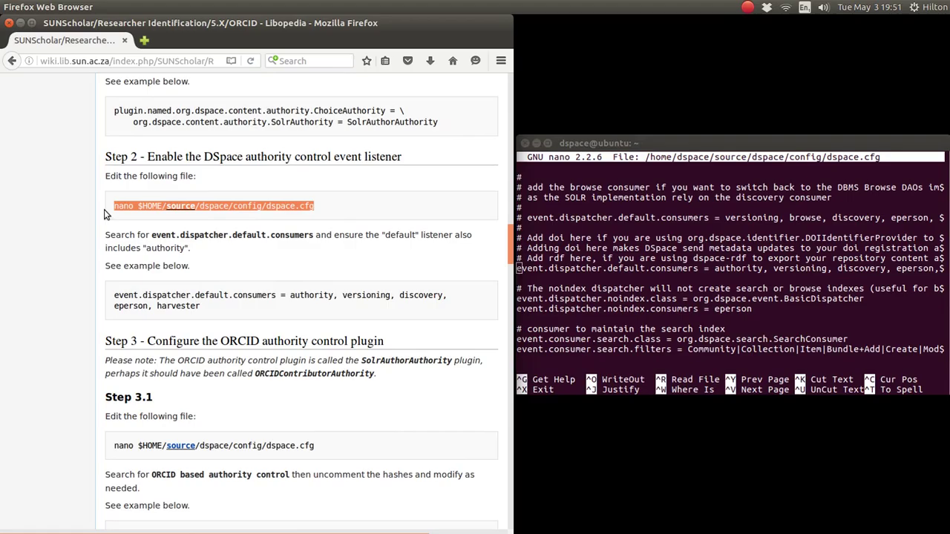
pyautogui.click(336, 363)
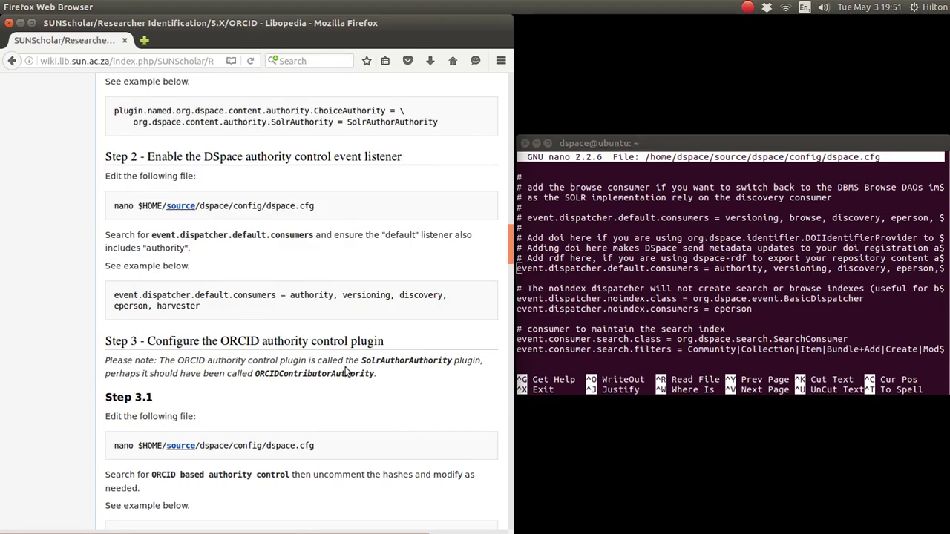
pyautogui.scroll(-3, 344, 372)
pyautogui.scroll(-1, 344, 371)
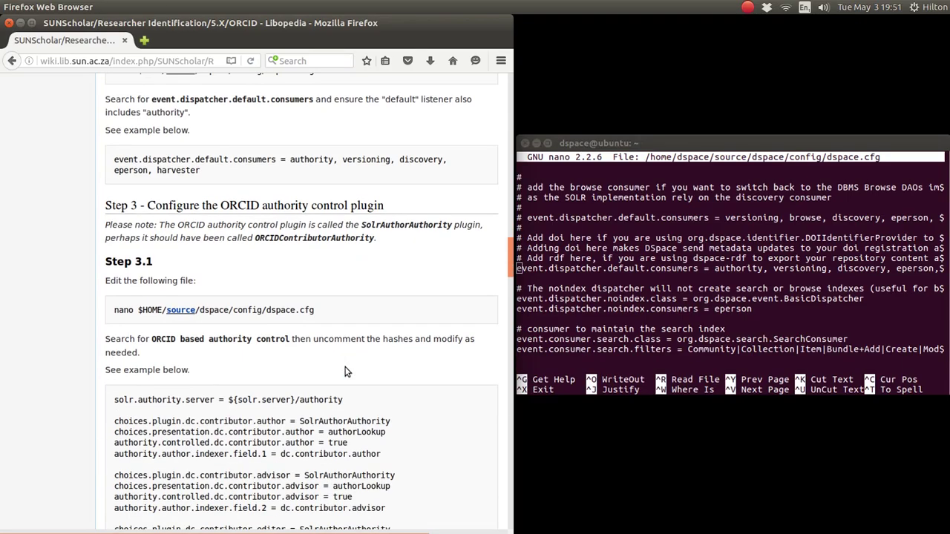
pyautogui.scroll(-3, 386, 375)
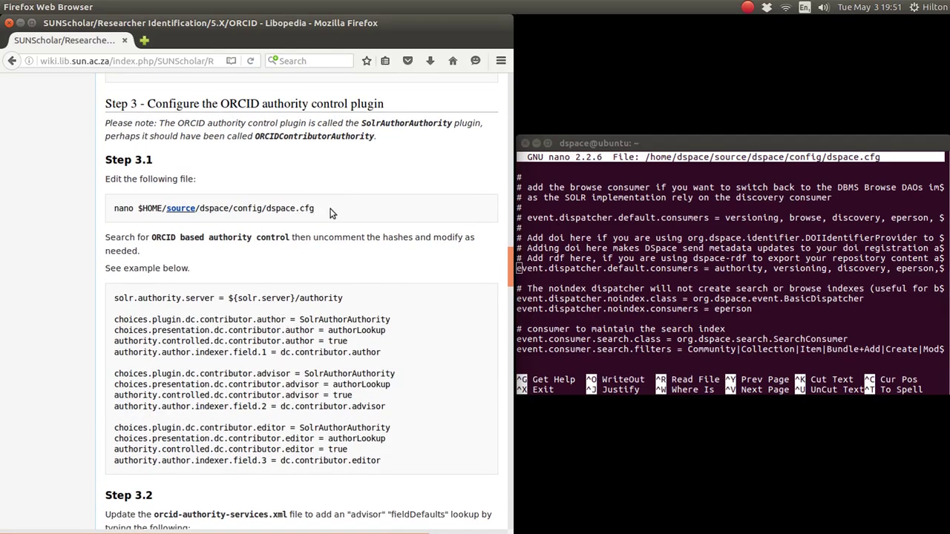
pyautogui.moveTo(328, 213); pyautogui.dragTo(110, 209)
pyautogui.click(300, 262)
# Copy solr.authority.server from the wiki and paste it into nano's search prompt
pyautogui.moveTo(113, 297); pyautogui.dragTo(214, 297)
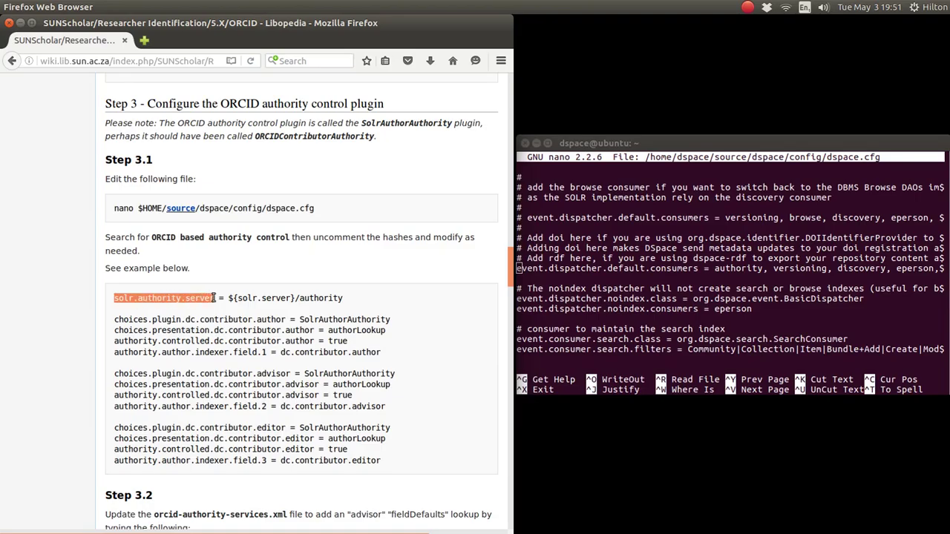
pyautogui.rightClick(200, 298)
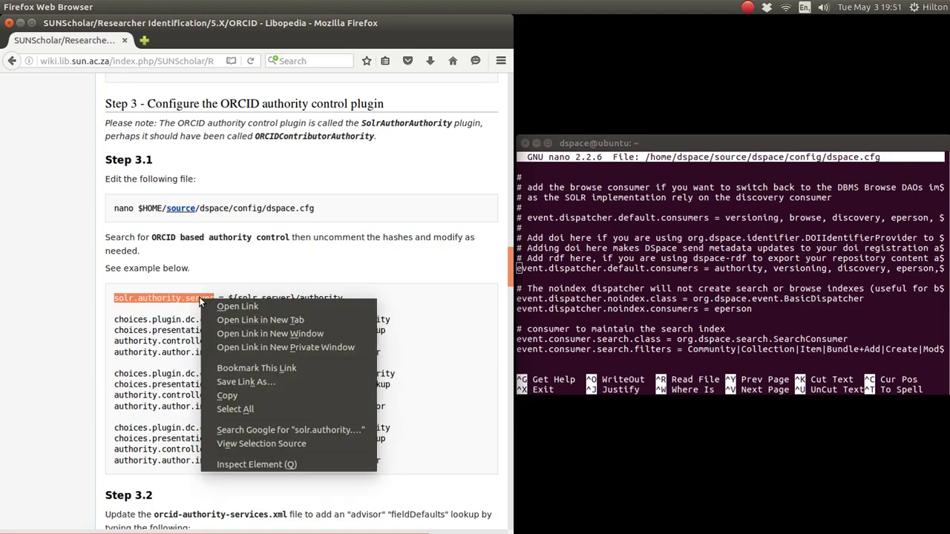
pyautogui.click(242, 396)
pyautogui.click(549, 348)
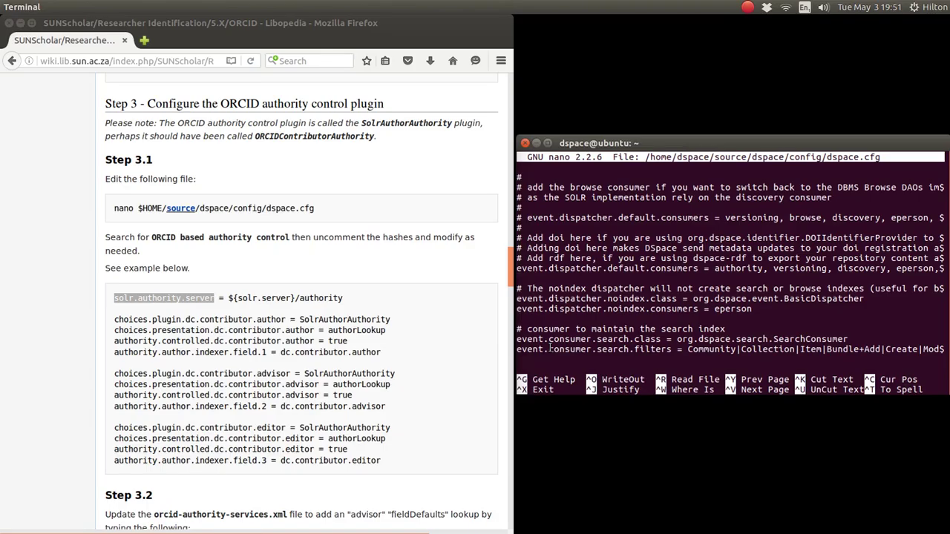
pyautogui.hotkey('ctrl', 'w')
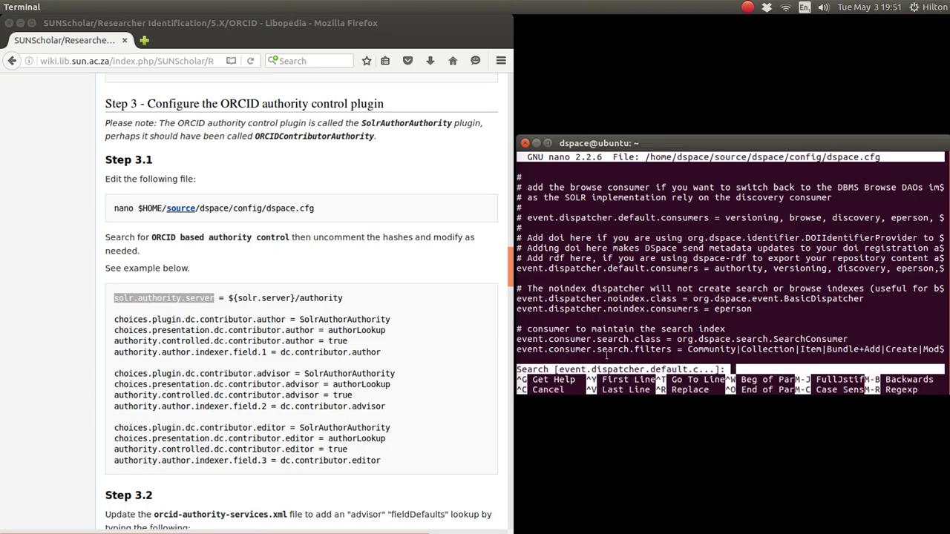
pyautogui.rightClick(784, 369)
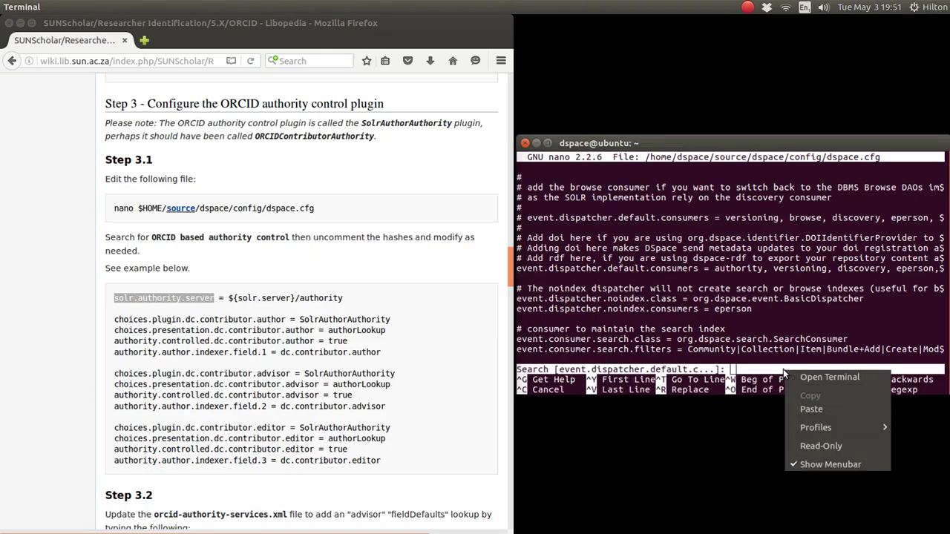
pyautogui.click(793, 407)
# Jump to solr.authority.server and compare the advisor and editor lines with the wiki example
pyautogui.press('Return')
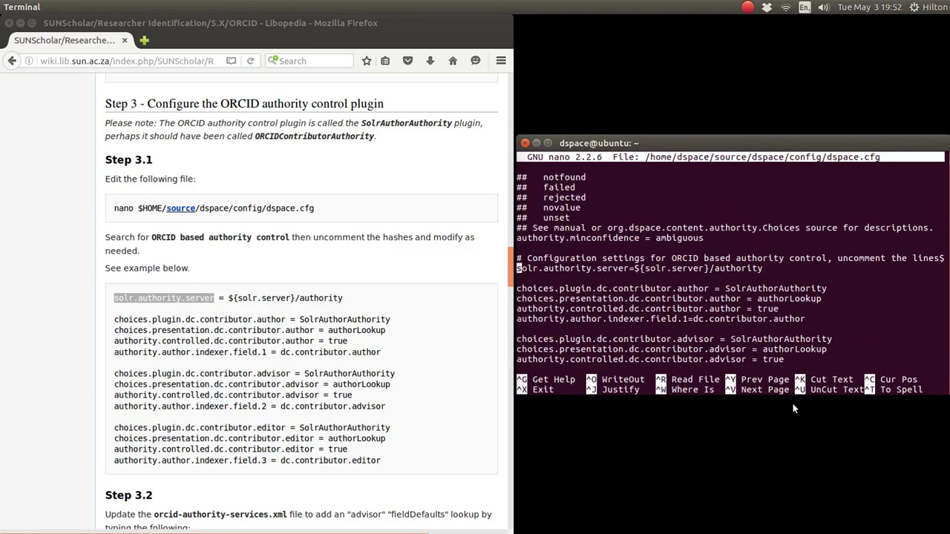
pyautogui.press('Down')
pyautogui.press('Down')
pyautogui.press('Down')
pyautogui.press('Down')
pyautogui.press('Down')
pyautogui.press('Down')
pyautogui.press('Down')
pyautogui.press('Down')
pyautogui.press('Down')
pyautogui.press('Down')
pyautogui.press('Down')
pyautogui.press('Down')
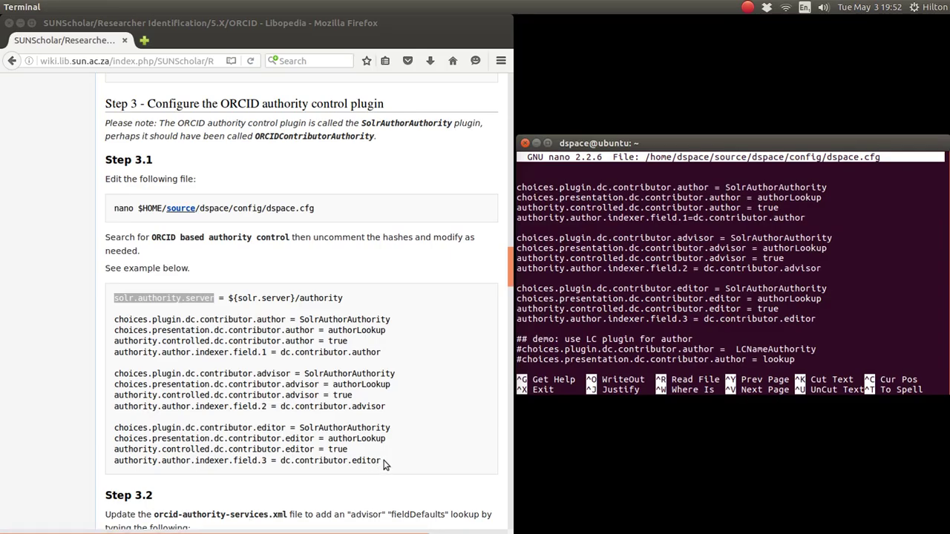
pyautogui.moveTo(382, 462); pyautogui.dragTo(114, 374)
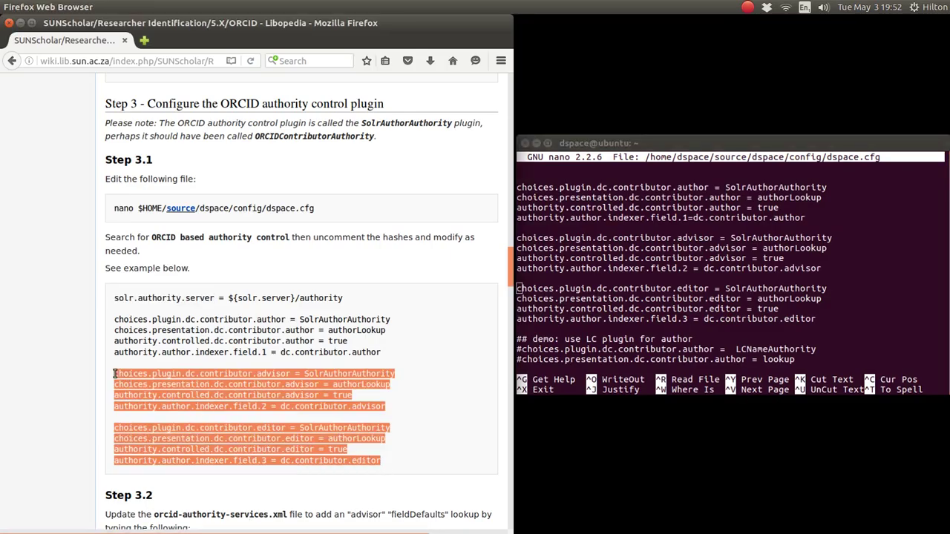
pyautogui.click(568, 319)
pyautogui.press('Up')
pyautogui.press('Up')
pyautogui.press('Up')
pyautogui.press('Up')
pyautogui.press('Up')
pyautogui.press('Up')
pyautogui.press('Up')
pyautogui.press('Up')
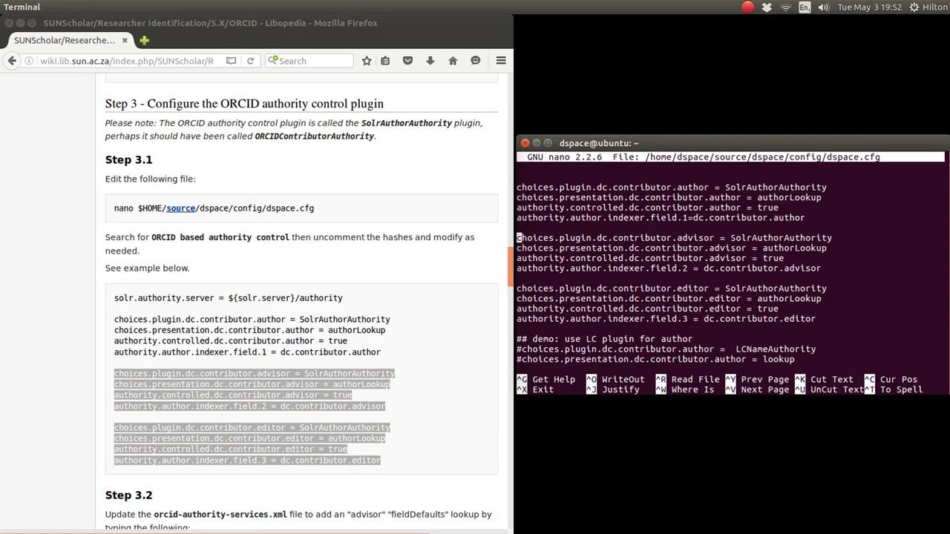
pyautogui.press('Up')
pyautogui.press('Up')
pyautogui.press('Up')
pyautogui.press('Up')
pyautogui.press('Up')
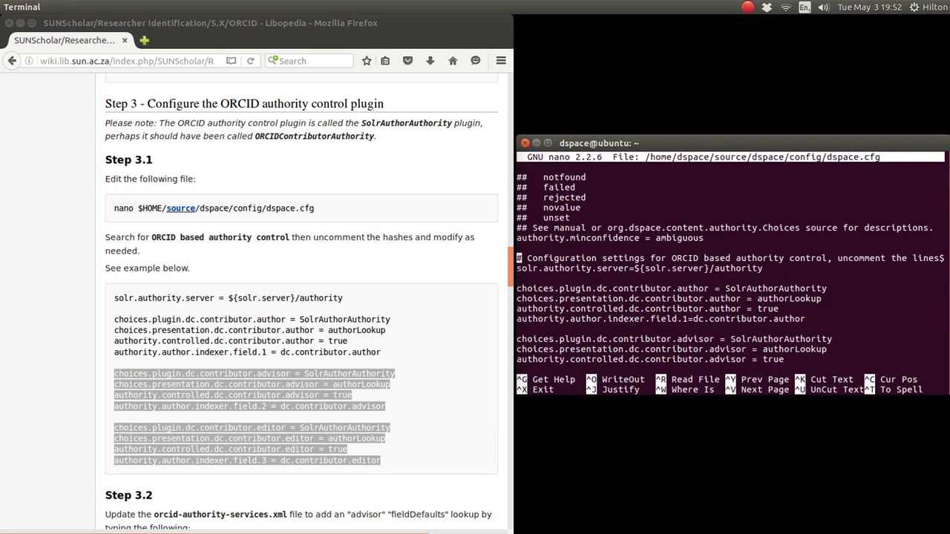
pyautogui.press('Down')
pyautogui.press('Down')
pyautogui.press('Down')
pyautogui.press('Down')
pyautogui.press('Down')
pyautogui.press('Down')
pyautogui.press('Down')
pyautogui.press('Down')
pyautogui.press('Down')
pyautogui.press('Down')
pyautogui.press('Down')
pyautogui.press('Down')
pyautogui.press('Down')
pyautogui.press('Down')
pyautogui.press('Down')
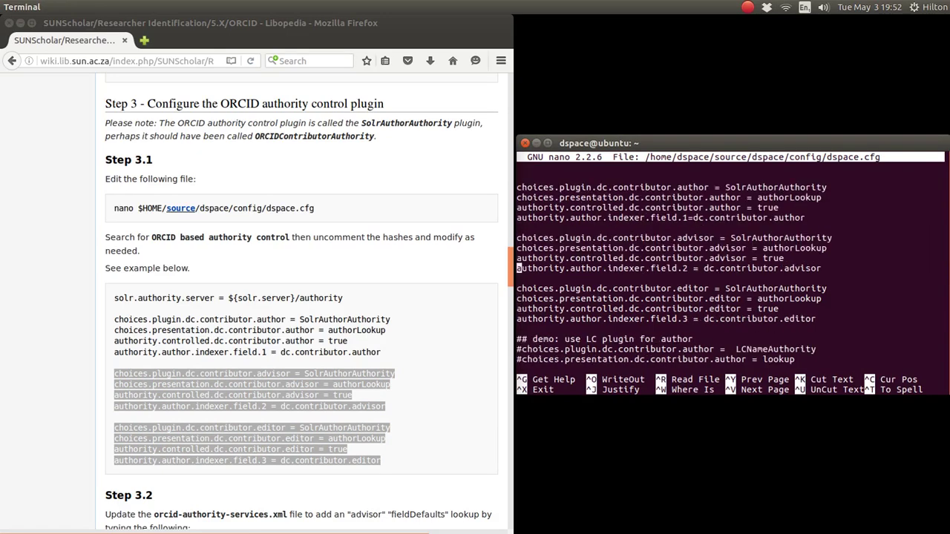
# Check the wiki once more, then exit nano back to the shell prompt
pyautogui.click(44, 366)
pyautogui.scroll(-6, 44, 365)
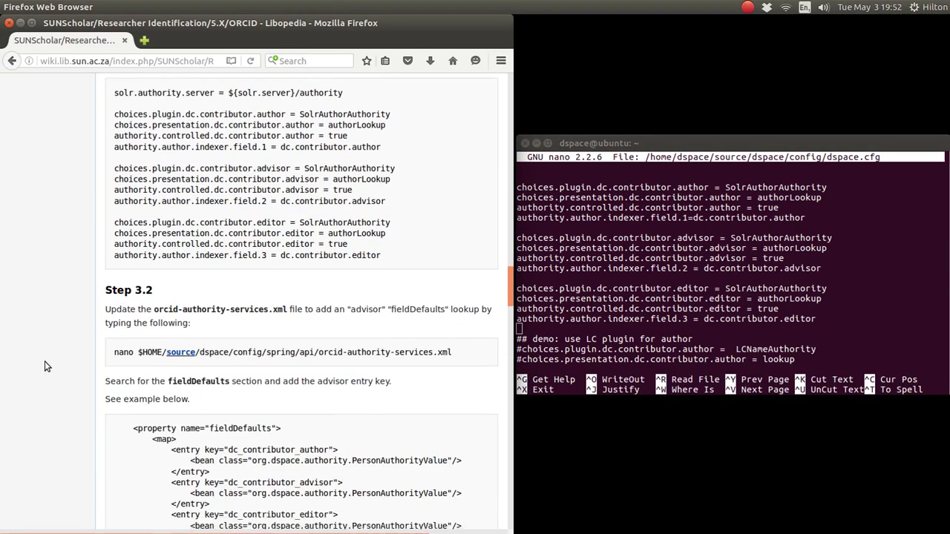
pyautogui.click(711, 263)
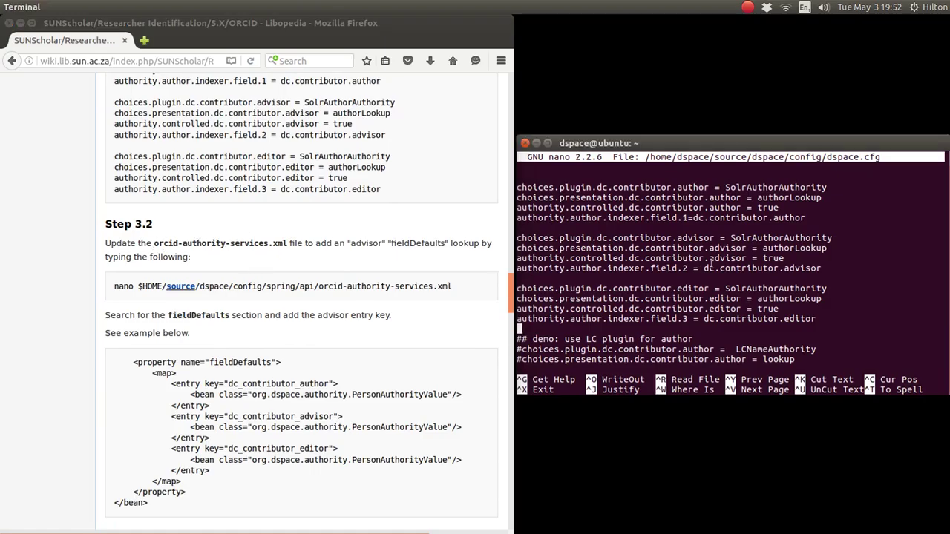
pyautogui.hotkey('ctrl', 'x')
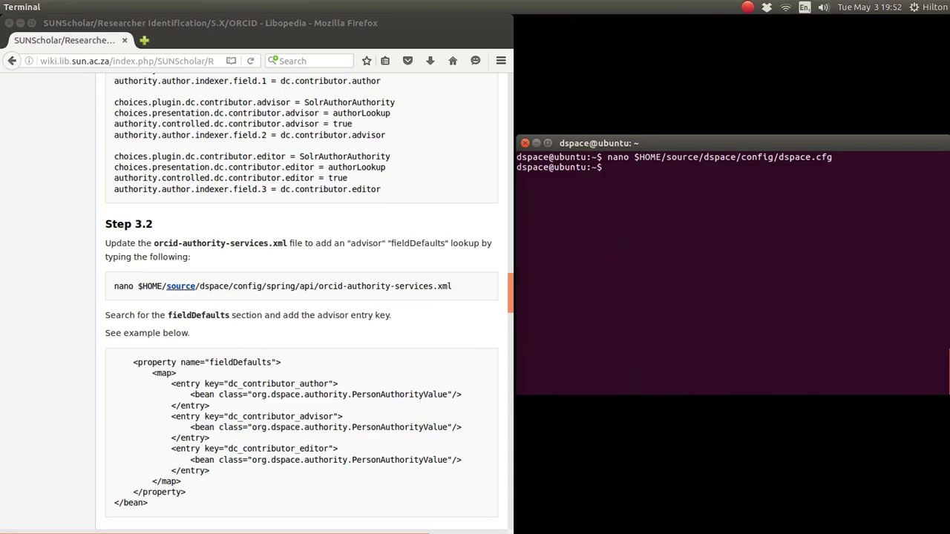
# Paste and run the Step 3.2 nano command to open orcid-authority-services.xml (56 lines)
pyautogui.moveTo(451, 286); pyautogui.dragTo(225, 279)
pyautogui.rightClick(248, 286)
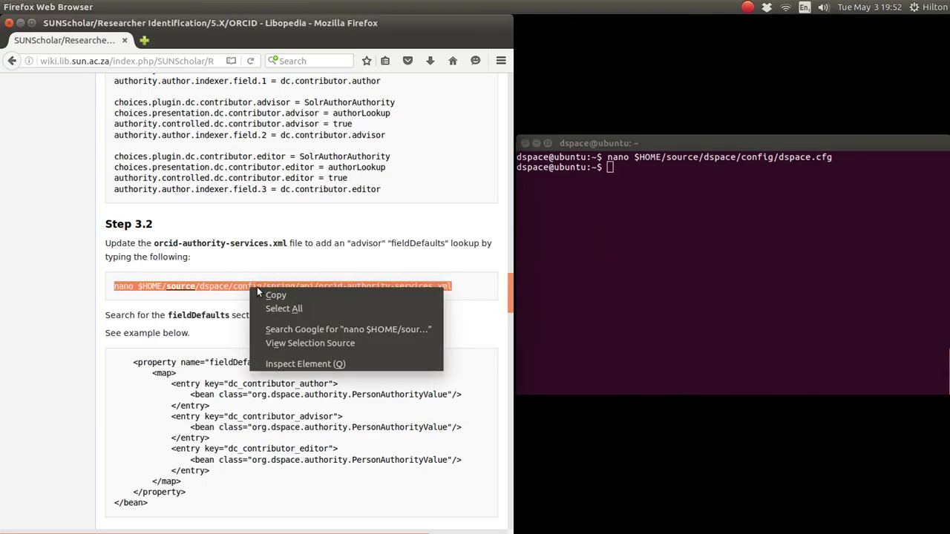
pyautogui.click(263, 290)
pyautogui.click(596, 199)
pyautogui.rightClick(594, 198)
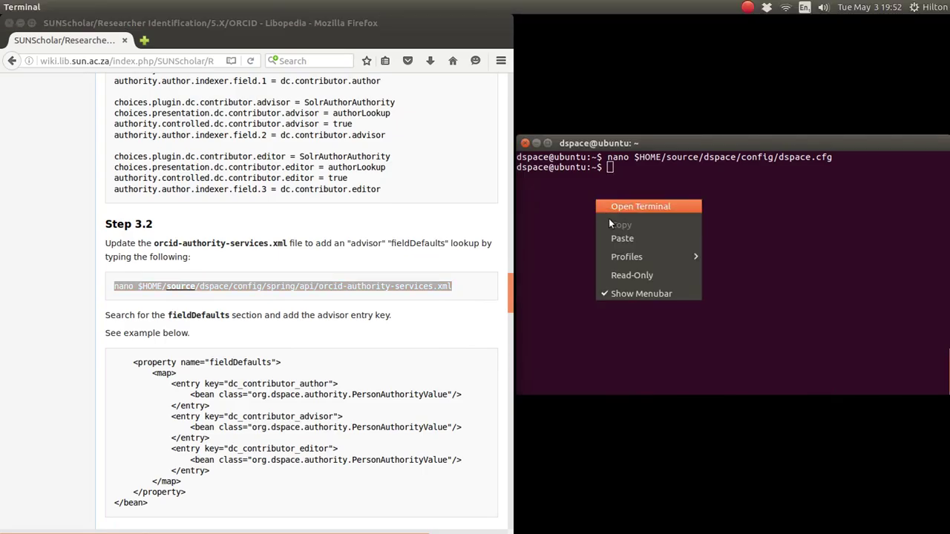
pyautogui.click(616, 237)
pyautogui.press('Return')
pyautogui.press('Down')
pyautogui.press('Down')
pyautogui.press('Down')
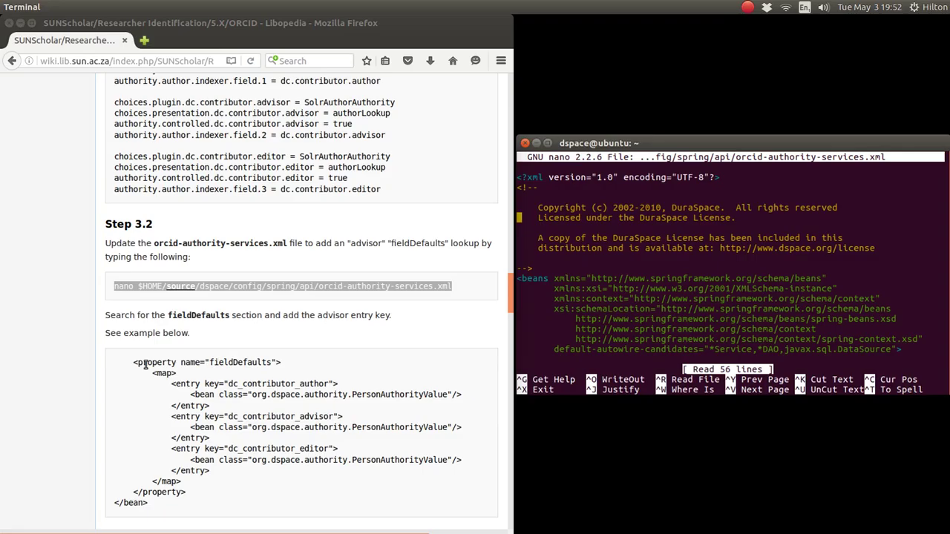
# Check the OrcidAuthorityValue fieldDefaults advisor and editor entries against the wiki example
pyautogui.moveTo(135, 363); pyautogui.dragTo(311, 360)
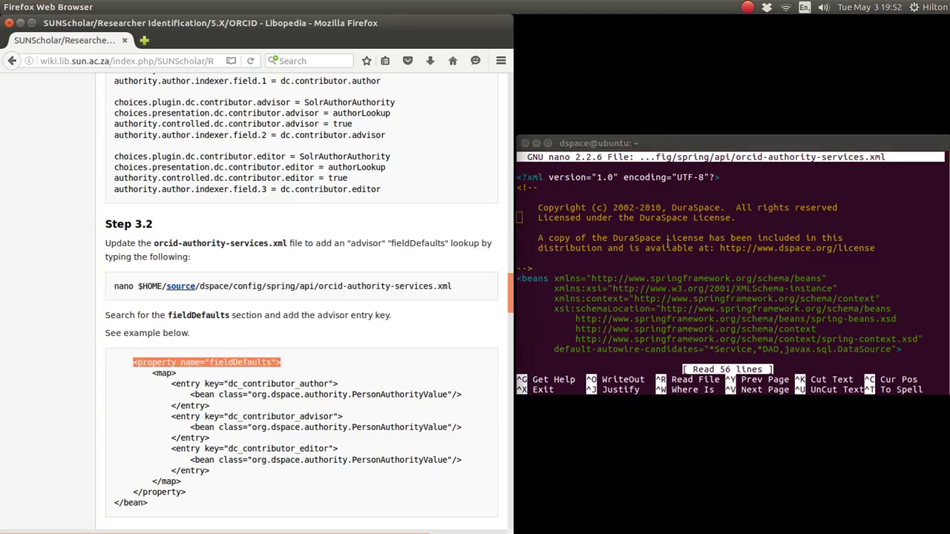
pyautogui.click(668, 243)
pyautogui.press('Down')
pyautogui.press('Down')
pyautogui.press('Down')
pyautogui.press('Down')
pyautogui.press('Down')
pyautogui.press('Down')
pyautogui.press('Down')
pyautogui.press('Down')
pyautogui.press('Down')
pyautogui.press('Down')
pyautogui.press('Down')
pyautogui.press('Down')
pyautogui.press('Down')
pyautogui.press('Down')
pyautogui.press('Down')
pyautogui.press('Down')
pyautogui.press('Down')
pyautogui.press('Down')
pyautogui.press('Down')
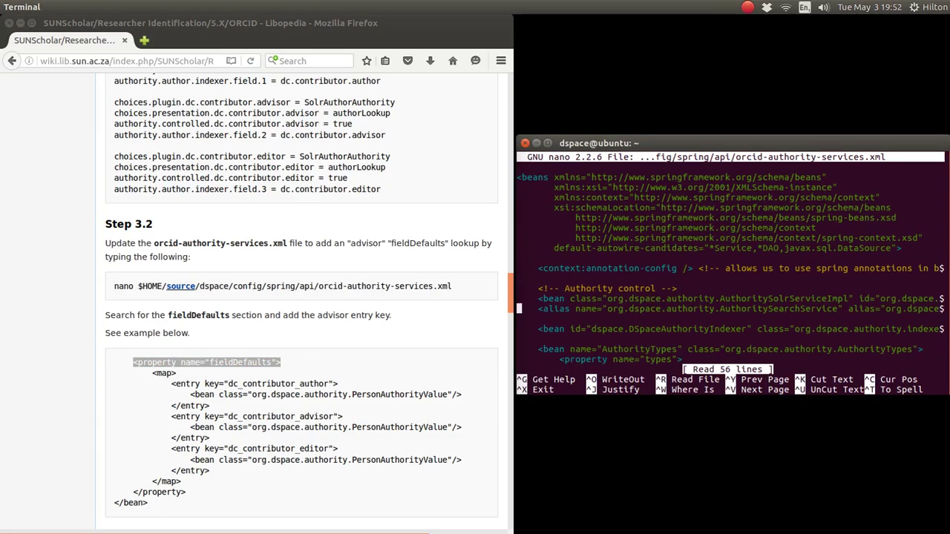
pyautogui.press('Down')
pyautogui.press('Down')
pyautogui.press('Down')
pyautogui.press('Down')
pyautogui.press('Down')
pyautogui.press('Down')
pyautogui.press('Down')
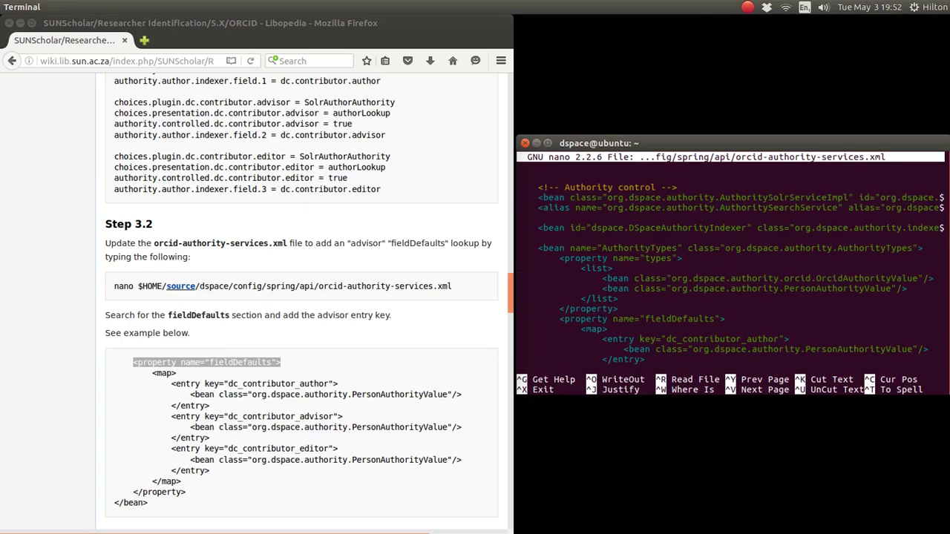
pyautogui.press('Down')
pyautogui.press('Down')
pyautogui.press('Down')
pyautogui.press('Down')
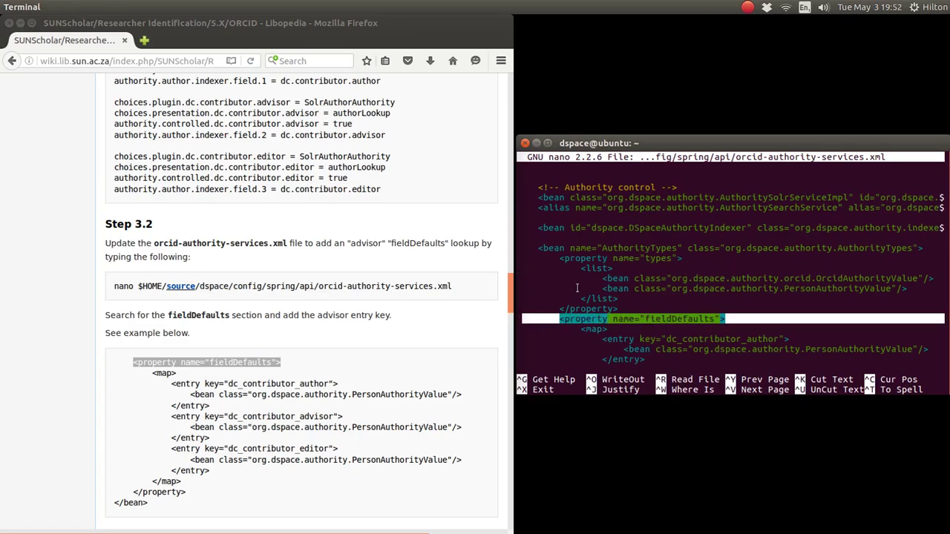
pyautogui.press('Down')
pyautogui.press('Down')
pyautogui.press('Down')
pyautogui.press('Down')
pyautogui.press('Down')
pyautogui.press('Down')
pyautogui.press('Down')
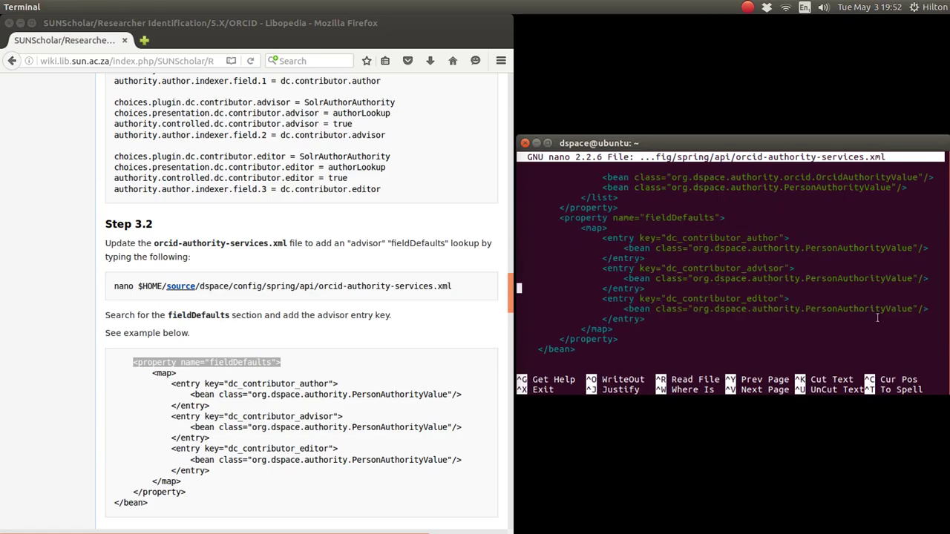
pyautogui.moveTo(931, 307); pyautogui.dragTo(486, 270)
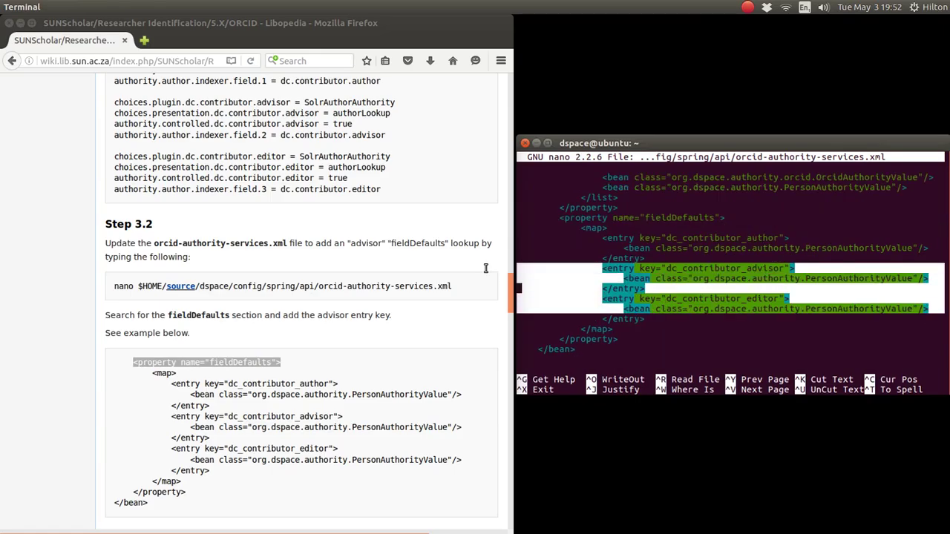
pyautogui.click(319, 446)
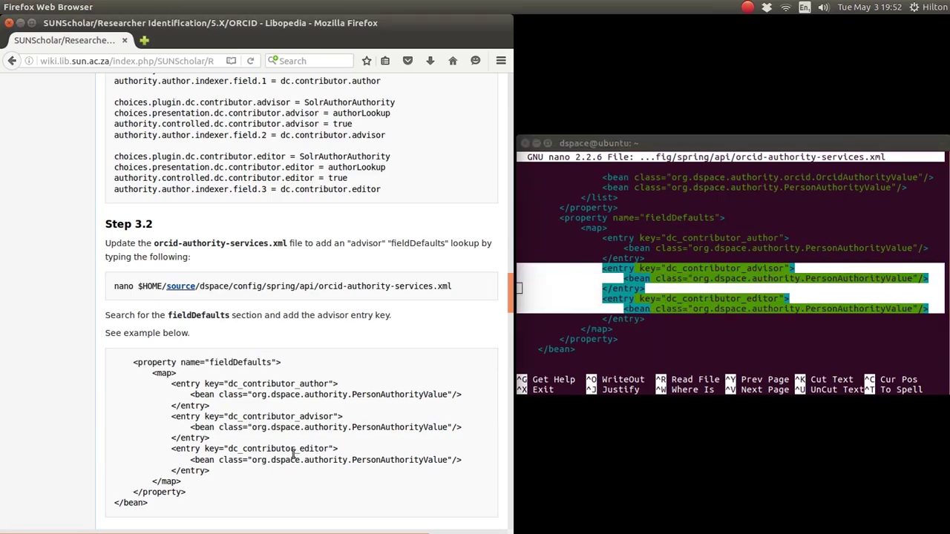
pyautogui.click(573, 309)
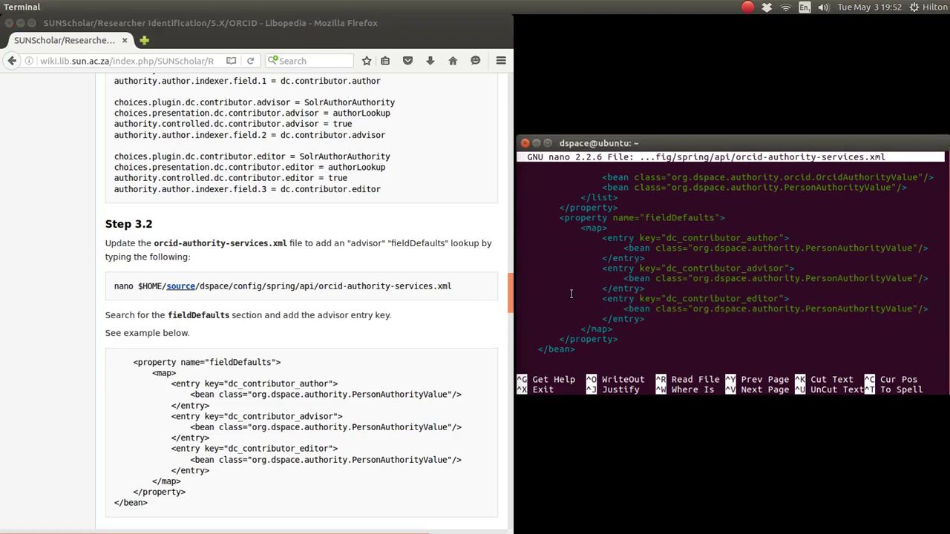
# Save orcid-authority-services.xml and exit nano
pyautogui.hotkey('ctrl', 'o')
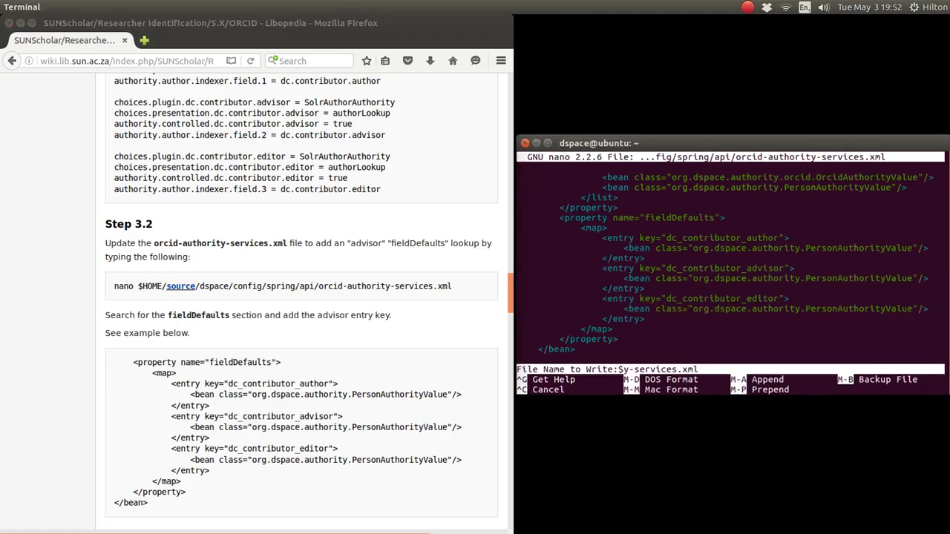
pyautogui.press('Return')
pyautogui.hotkey('ctrl', 'x')
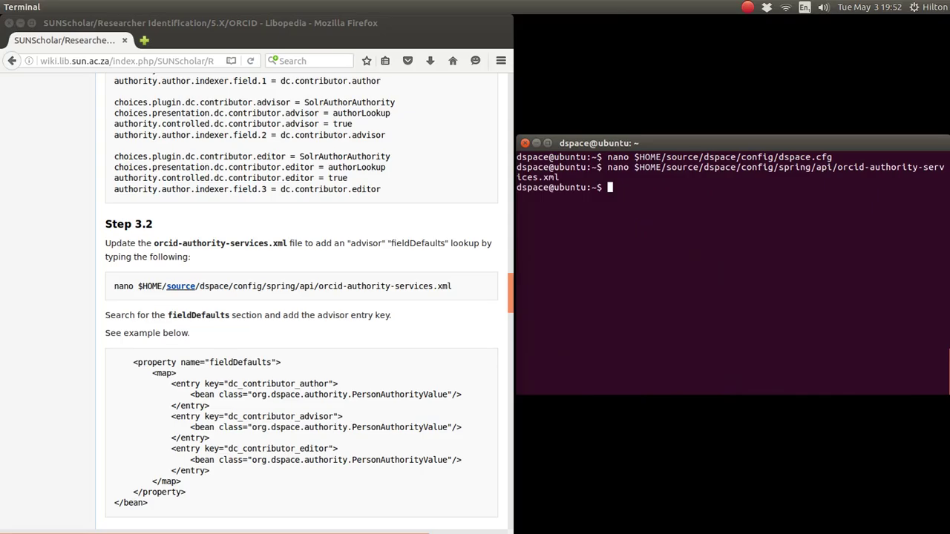
# Clear the dspace terminal screen with the clear command
pyautogui.scroll(-5, 79, 289)
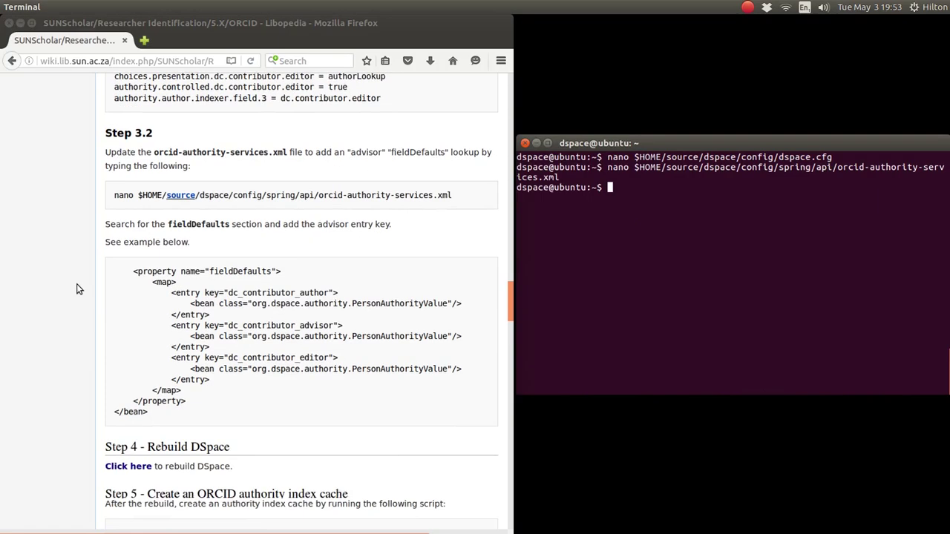
pyautogui.click(65, 289)
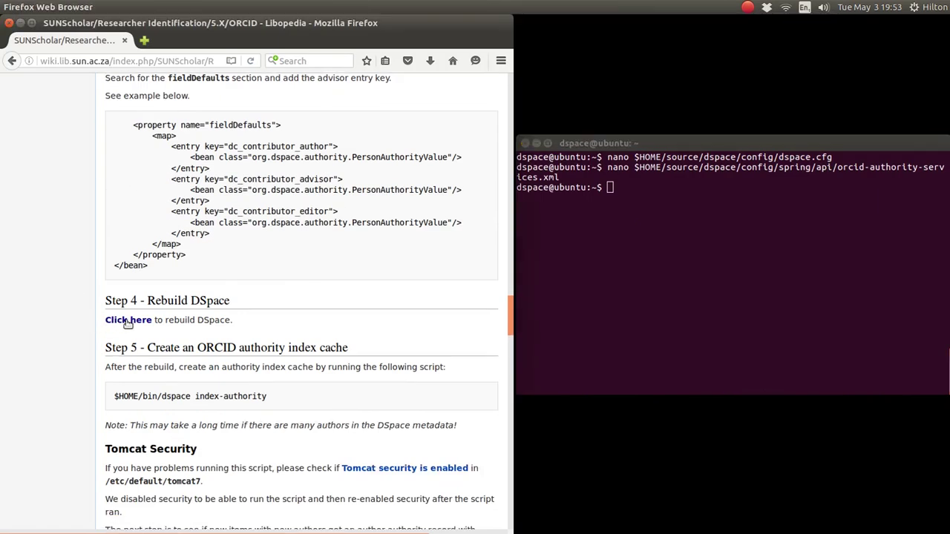
pyautogui.click(709, 245)
pyautogui.write('clear')
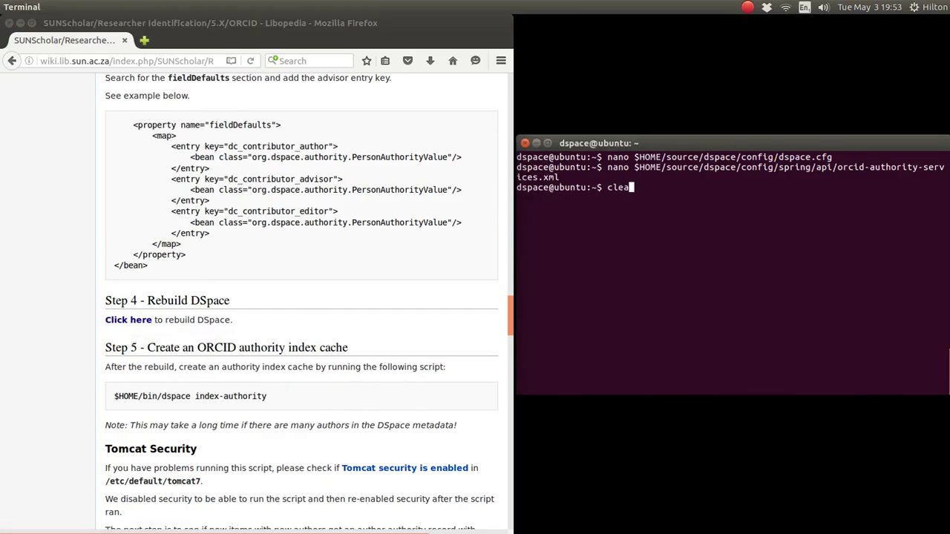
pyautogui.press('Return')
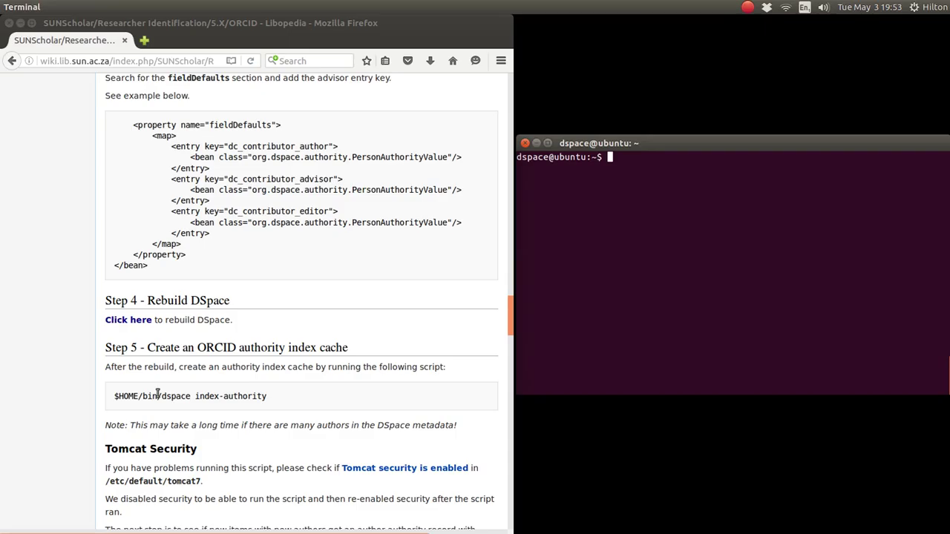
# On the wiki's Step 5, highlight the long-run-time note and the $HOME/bin/dspace index-authority command
pyautogui.click(80, 369)
pyautogui.scroll(-3, 80, 368)
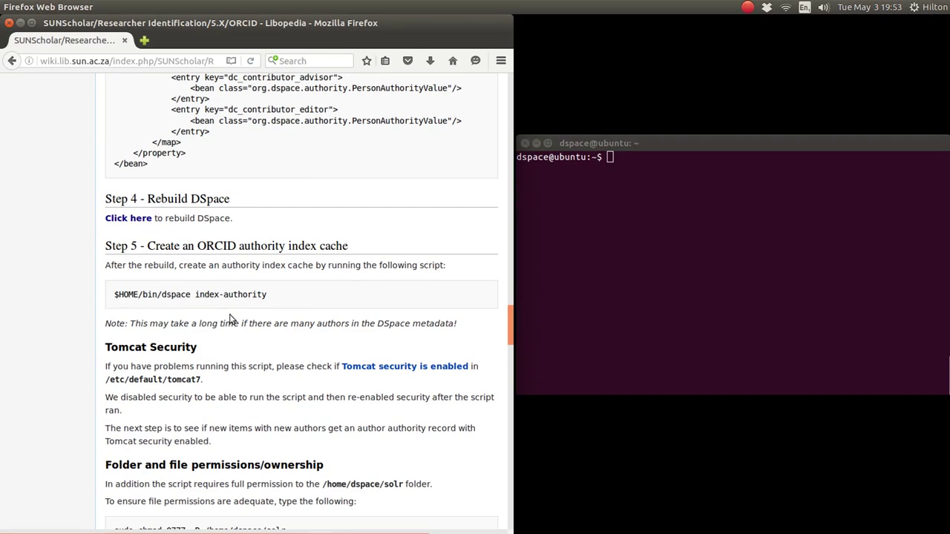
pyautogui.moveTo(271, 295); pyautogui.dragTo(114, 297)
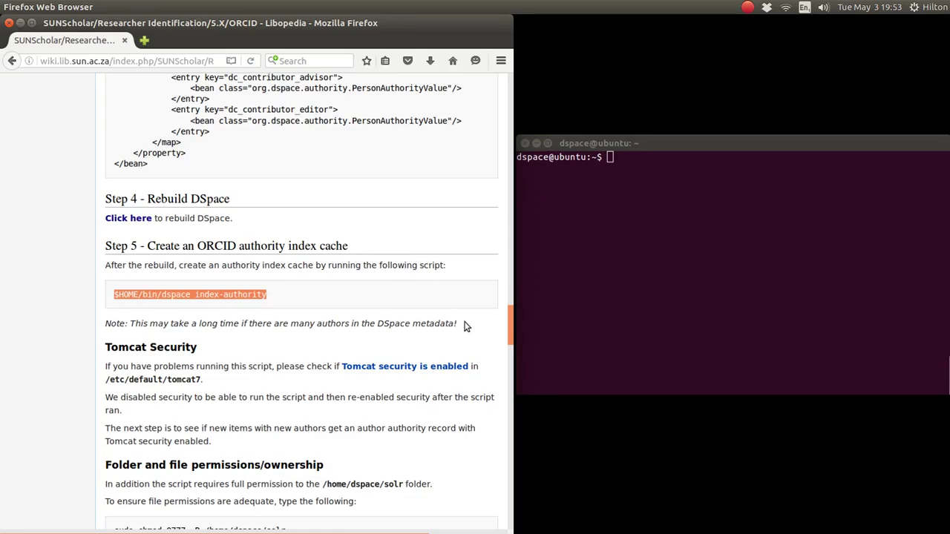
pyautogui.moveTo(464, 326); pyautogui.dragTo(102, 324)
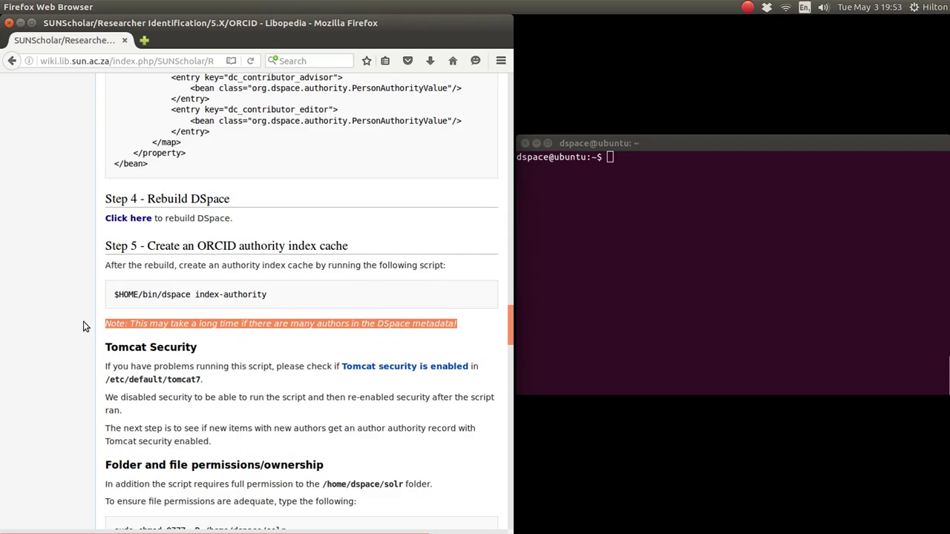
pyautogui.click(83, 325)
pyautogui.scroll(-3, 83, 325)
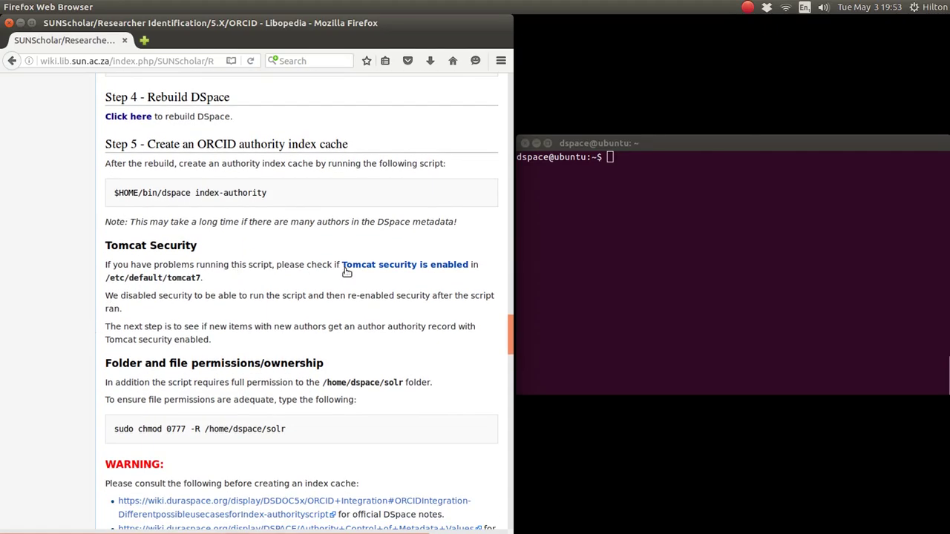
pyautogui.moveTo(267, 194); pyautogui.dragTo(110, 196)
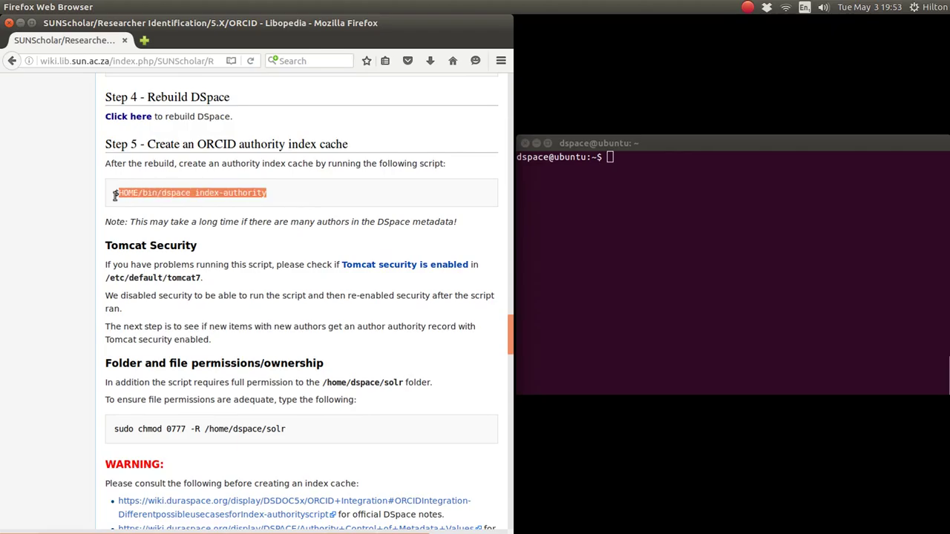
pyautogui.click(104, 202)
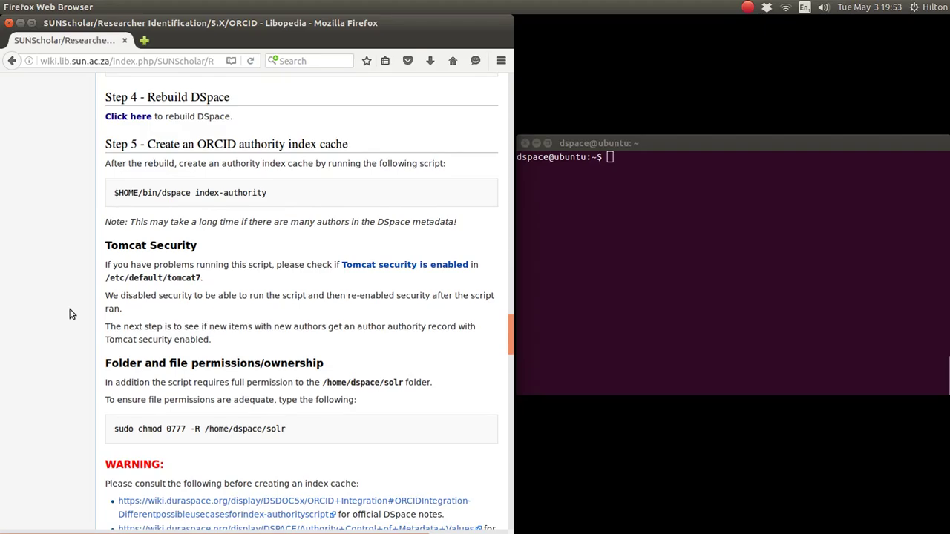
# Highlight the sudo chmod permissions command, then read down through Step 6 to Step 6.3 and References
pyautogui.scroll(-3, 69, 314)
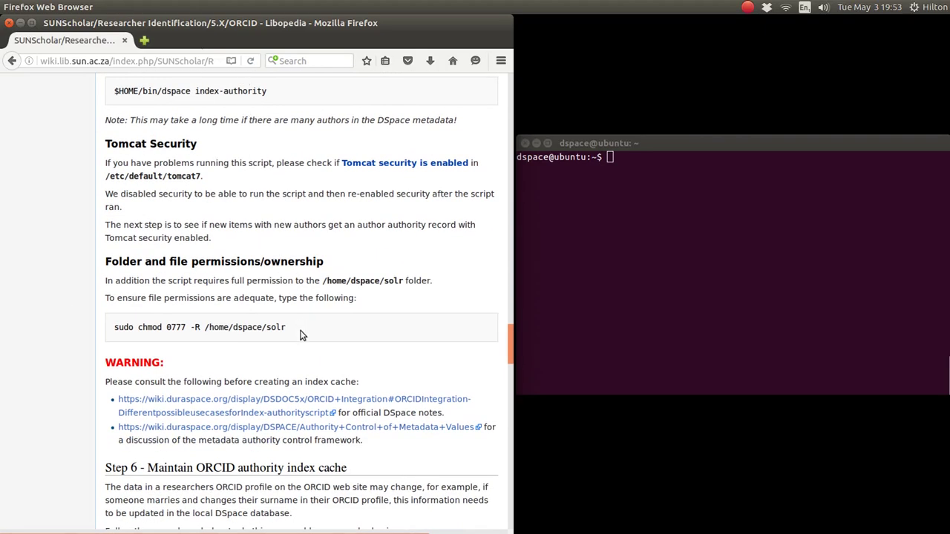
pyautogui.moveTo(242, 331); pyautogui.dragTo(115, 331)
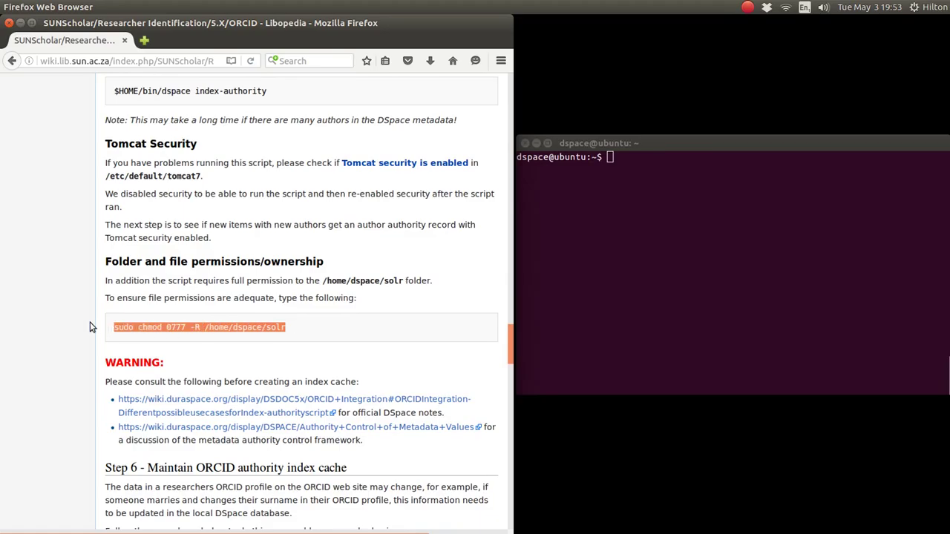
pyautogui.scroll(4, 89, 324)
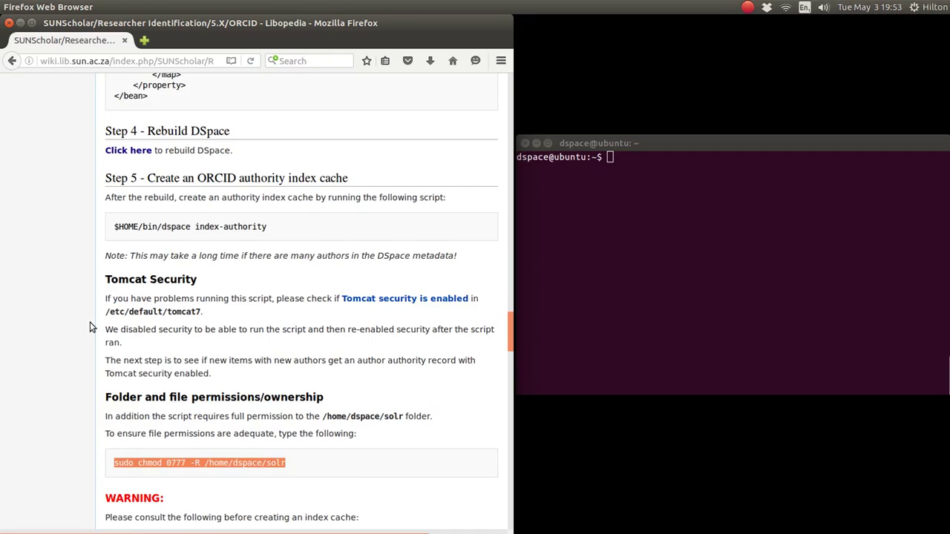
pyautogui.scroll(-6, 89, 327)
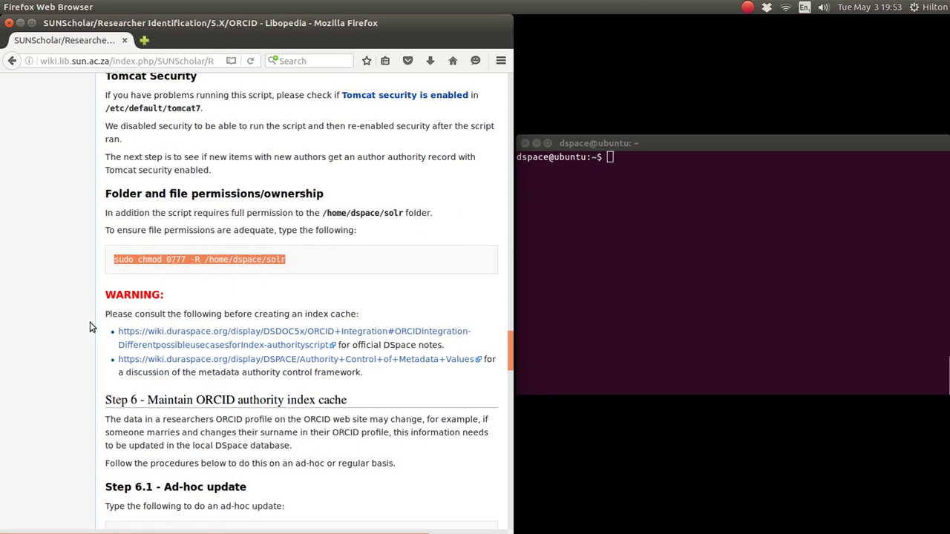
pyautogui.scroll(-3, 90, 327)
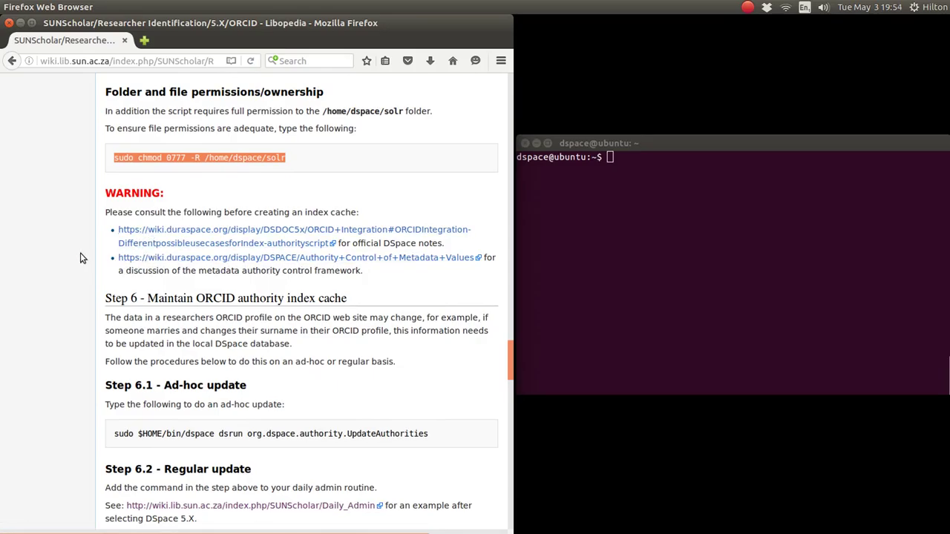
pyautogui.scroll(-5, 82, 257)
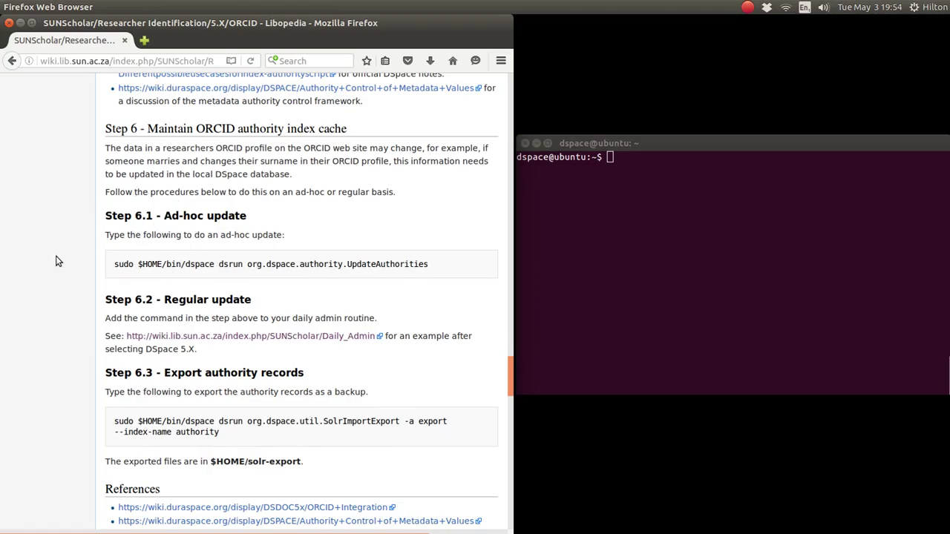
pyautogui.scroll(-5, 58, 262)
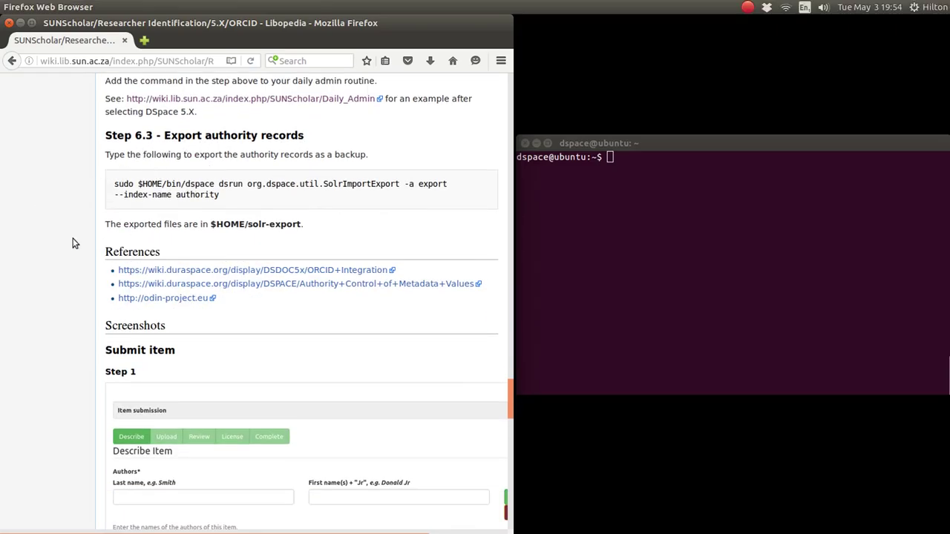
pyautogui.scroll(6, 73, 243)
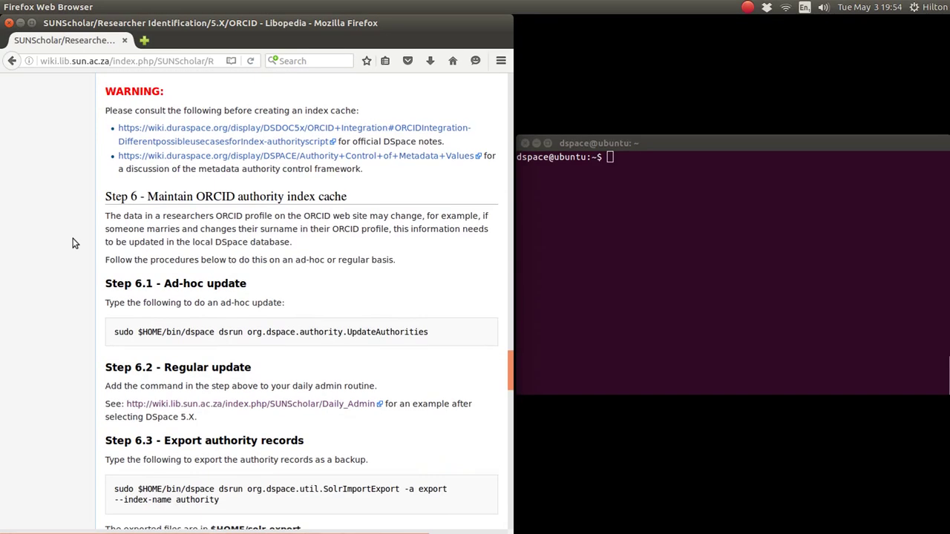
pyautogui.scroll(-7, 72, 242)
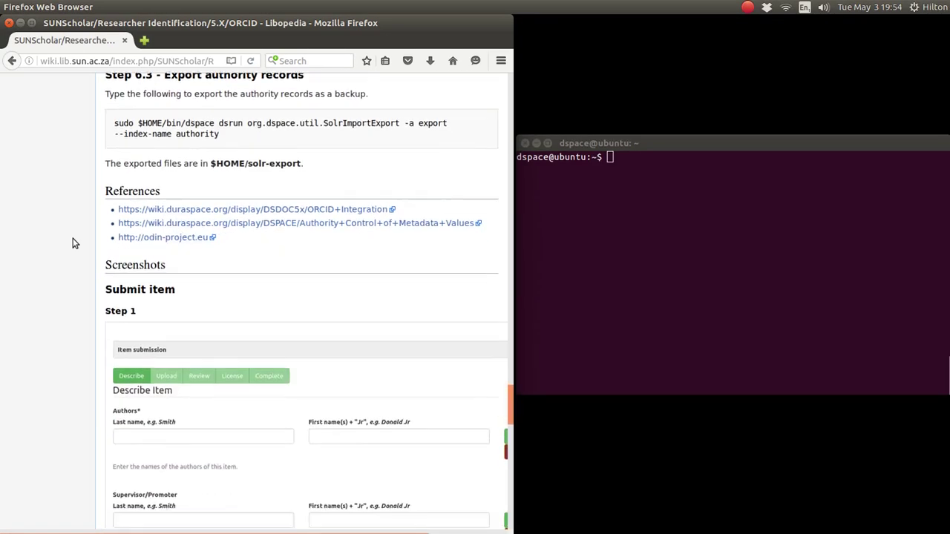
# Scroll past the screenshots to the wiki page footer, then back up to Step 3.2's advisor entry
pyautogui.scroll(-2, 73, 243)
pyautogui.scroll(2, 73, 242)
pyautogui.scroll(-2, 73, 243)
pyautogui.scroll(-9, 73, 242)
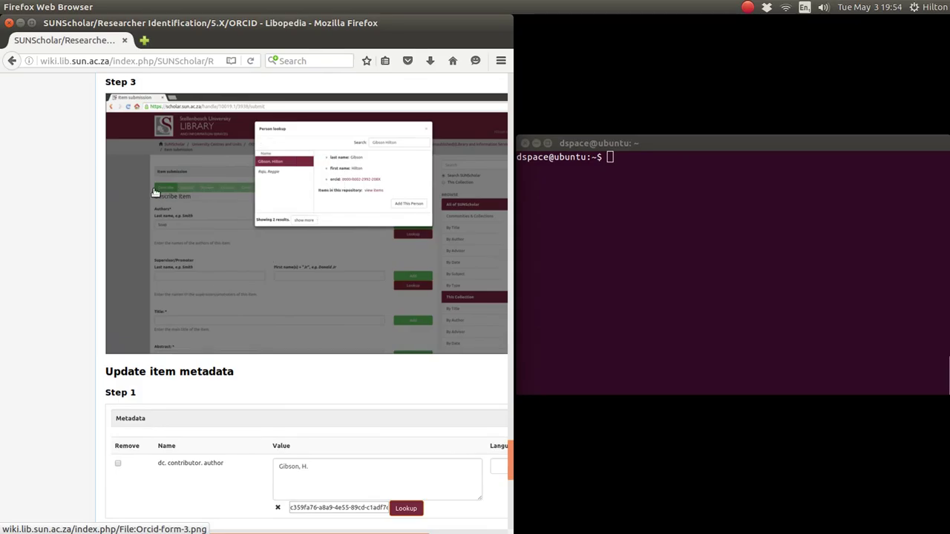
pyautogui.scroll(-5, 249, 235)
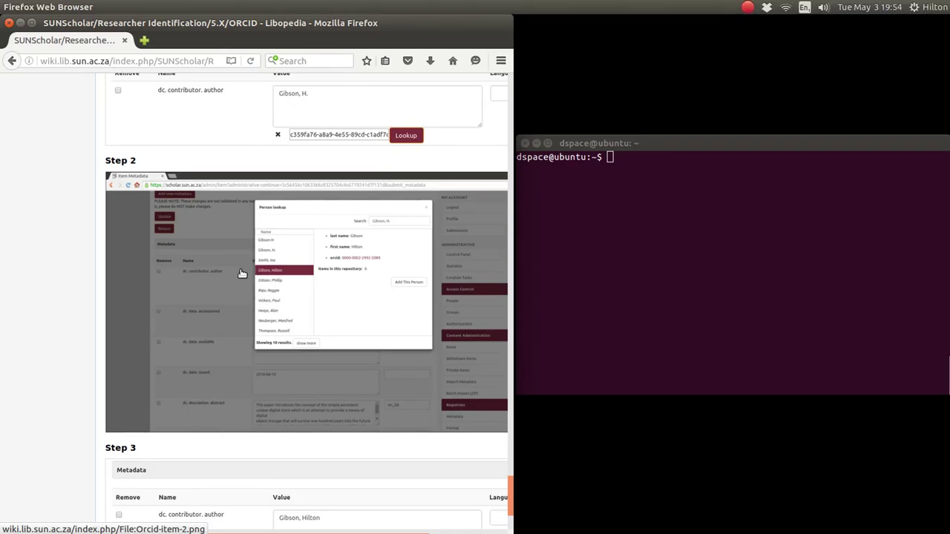
pyautogui.scroll(-4, 215, 263)
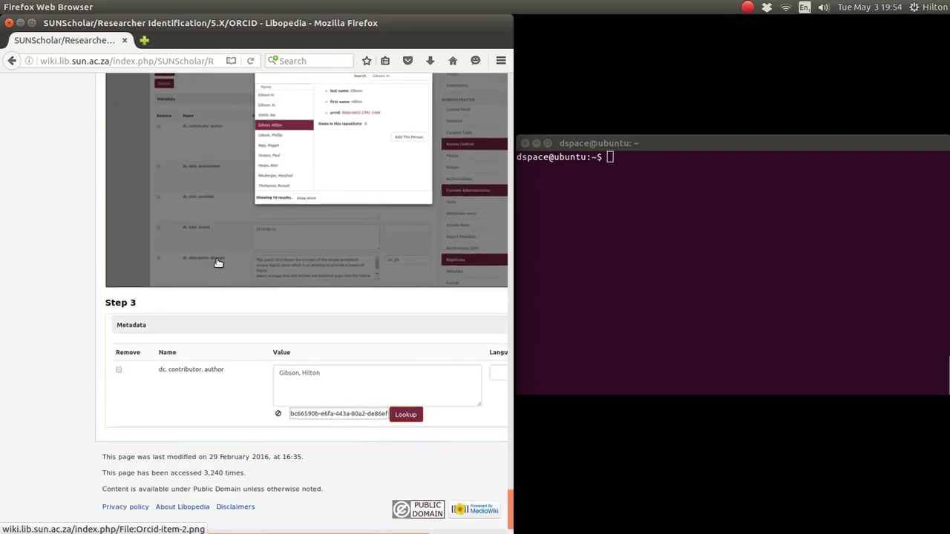
pyautogui.scroll(15, 218, 263)
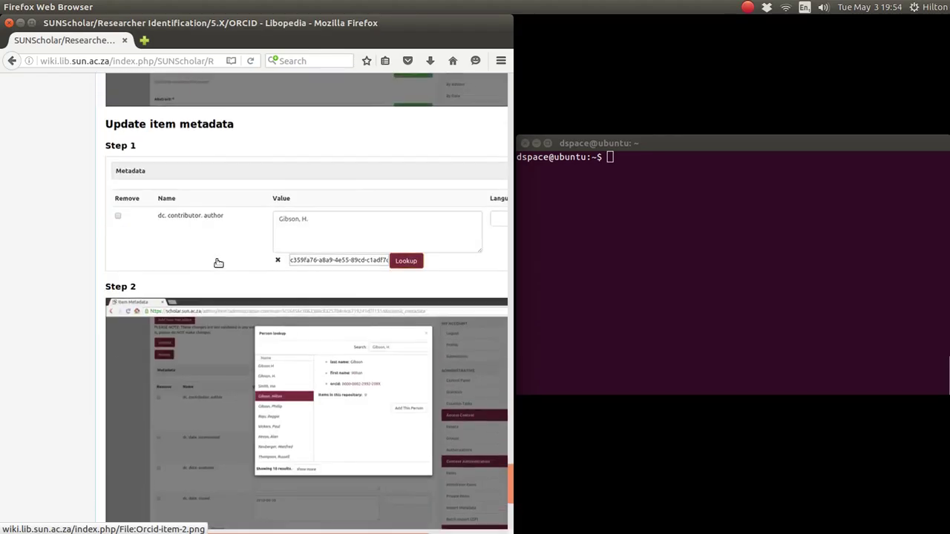
pyautogui.scroll(15, 218, 263)
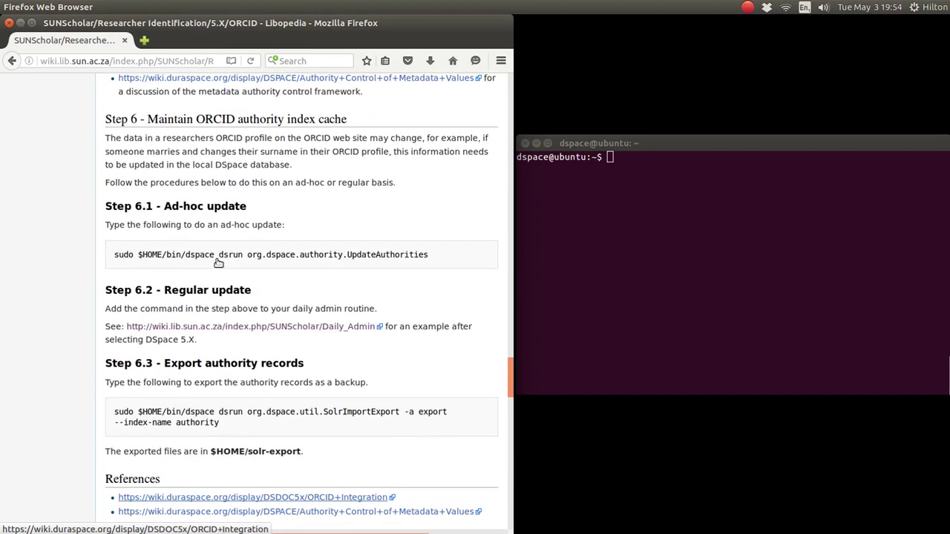
pyautogui.scroll(15, 217, 259)
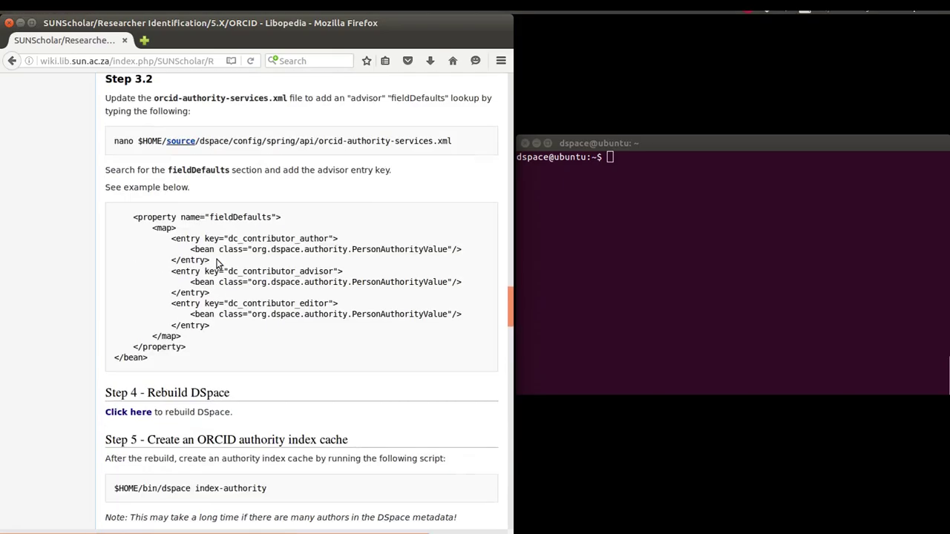
# Follow BACK TO RESEARCHER IDENTIFICATION and scroll to that page's Bug Reports and References
pyautogui.scroll(15, 217, 259)
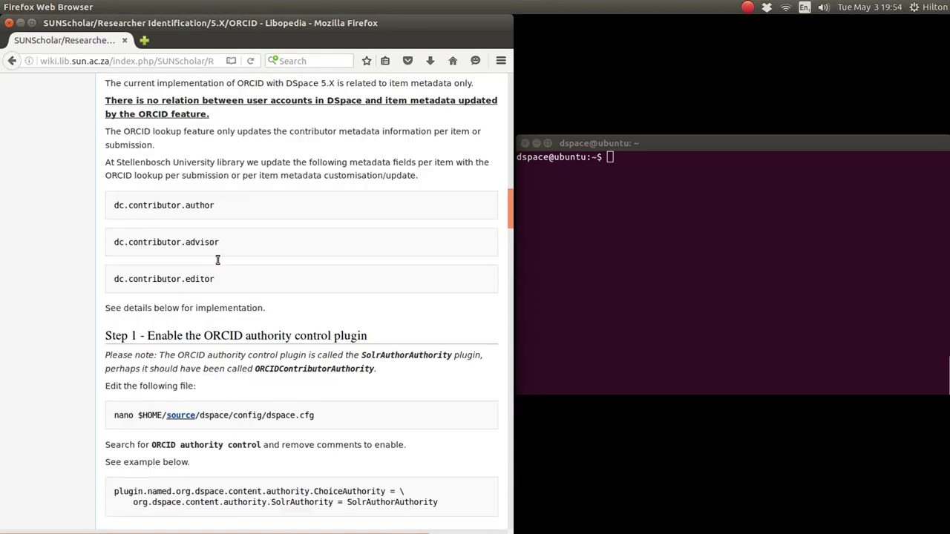
pyautogui.scroll(15, 217, 262)
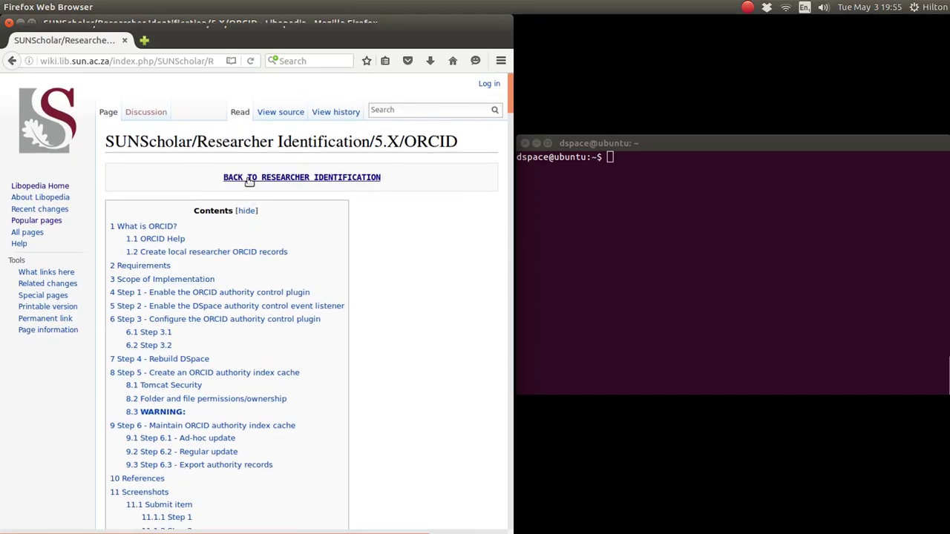
pyautogui.click(250, 178)
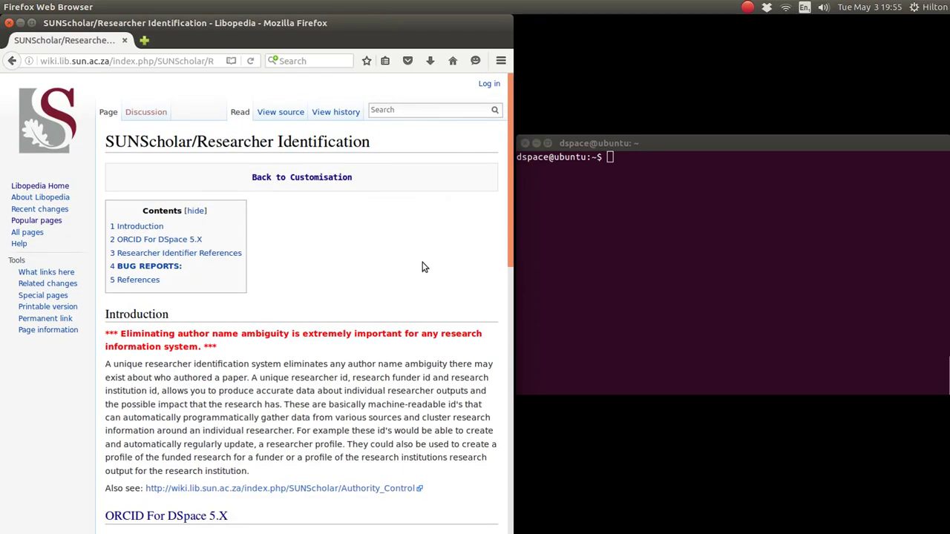
pyautogui.scroll(-13, 424, 267)
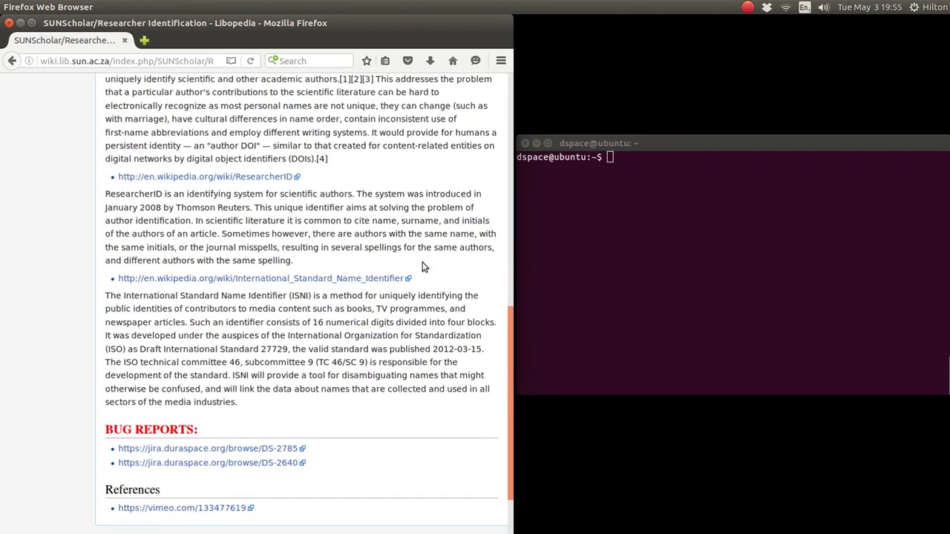
pyautogui.scroll(-2, 423, 267)
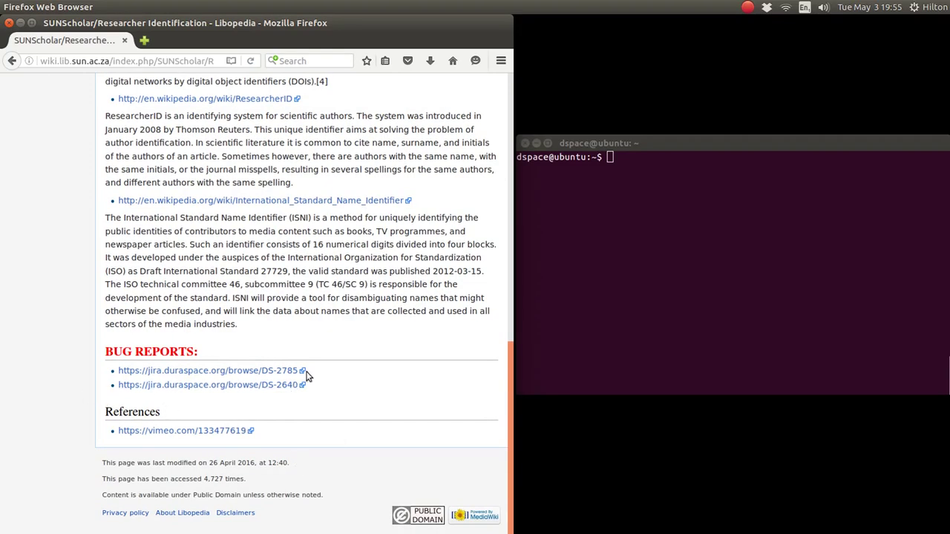